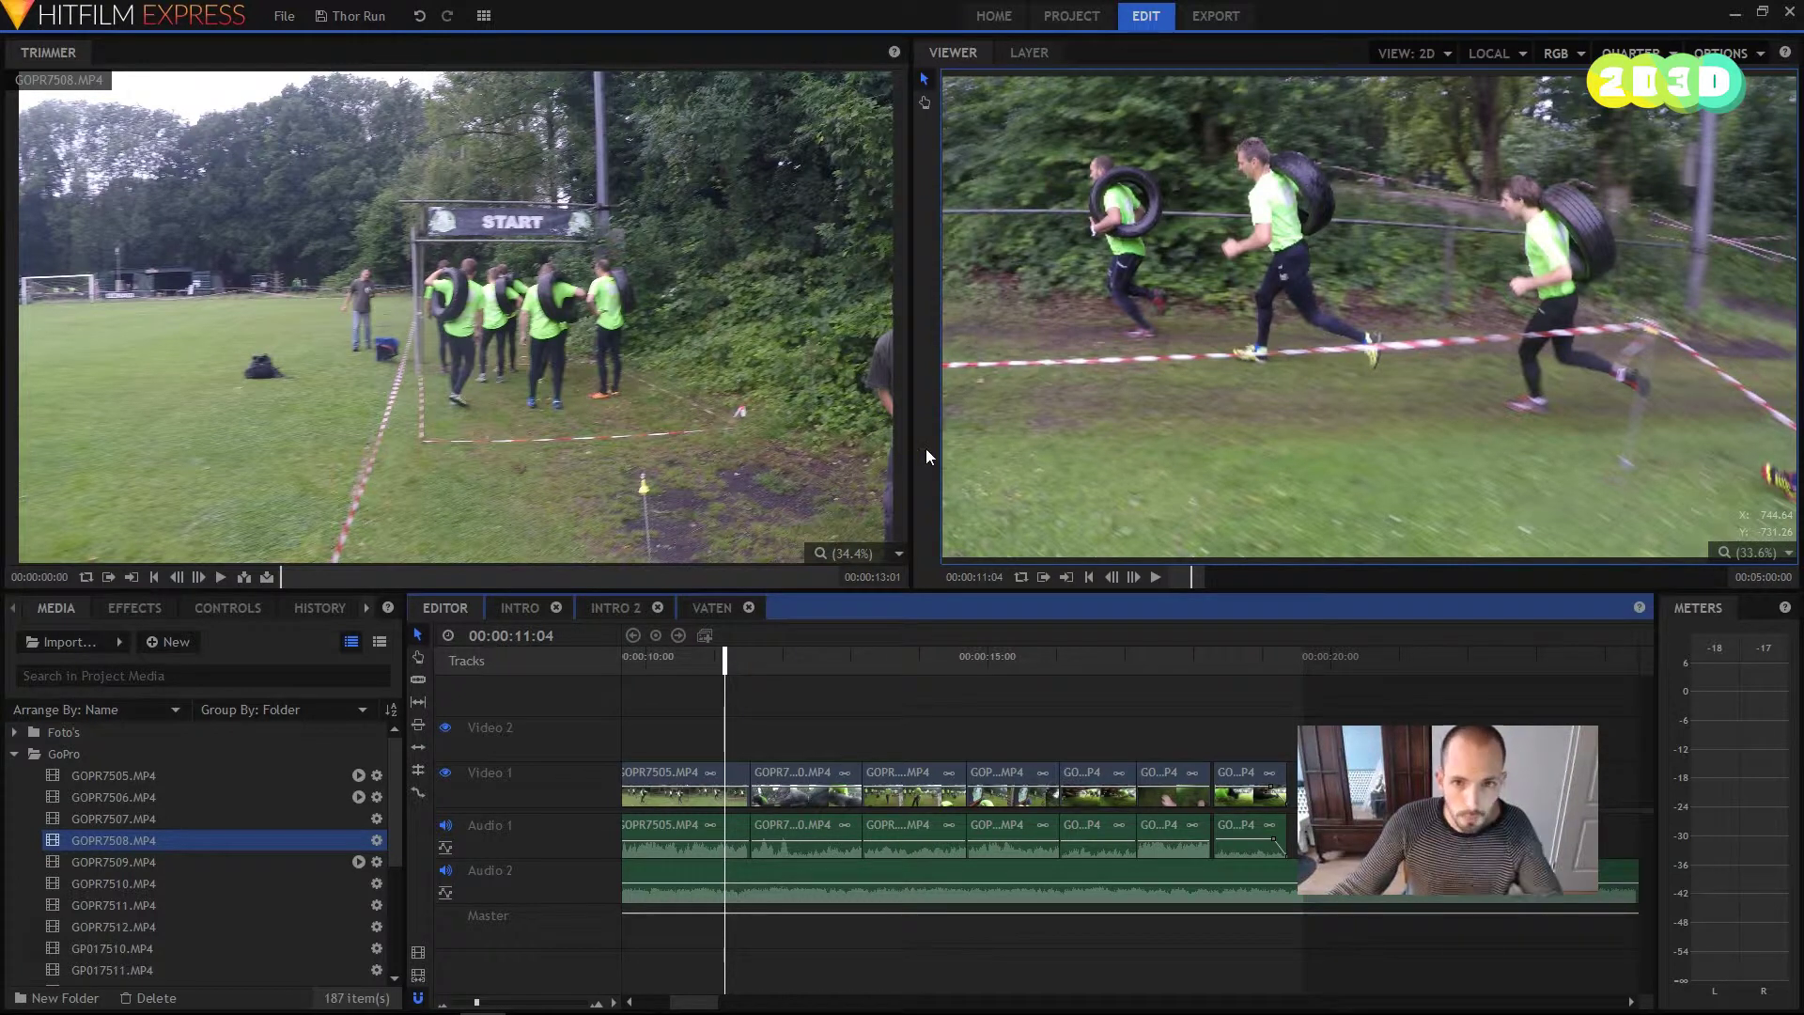
# Step: Preview the GOPR7507.MP4 clip in the Trimmer and pause it partway through
pyautogui.moveTo(692, 1004); pyautogui.dragTo(703, 1004)
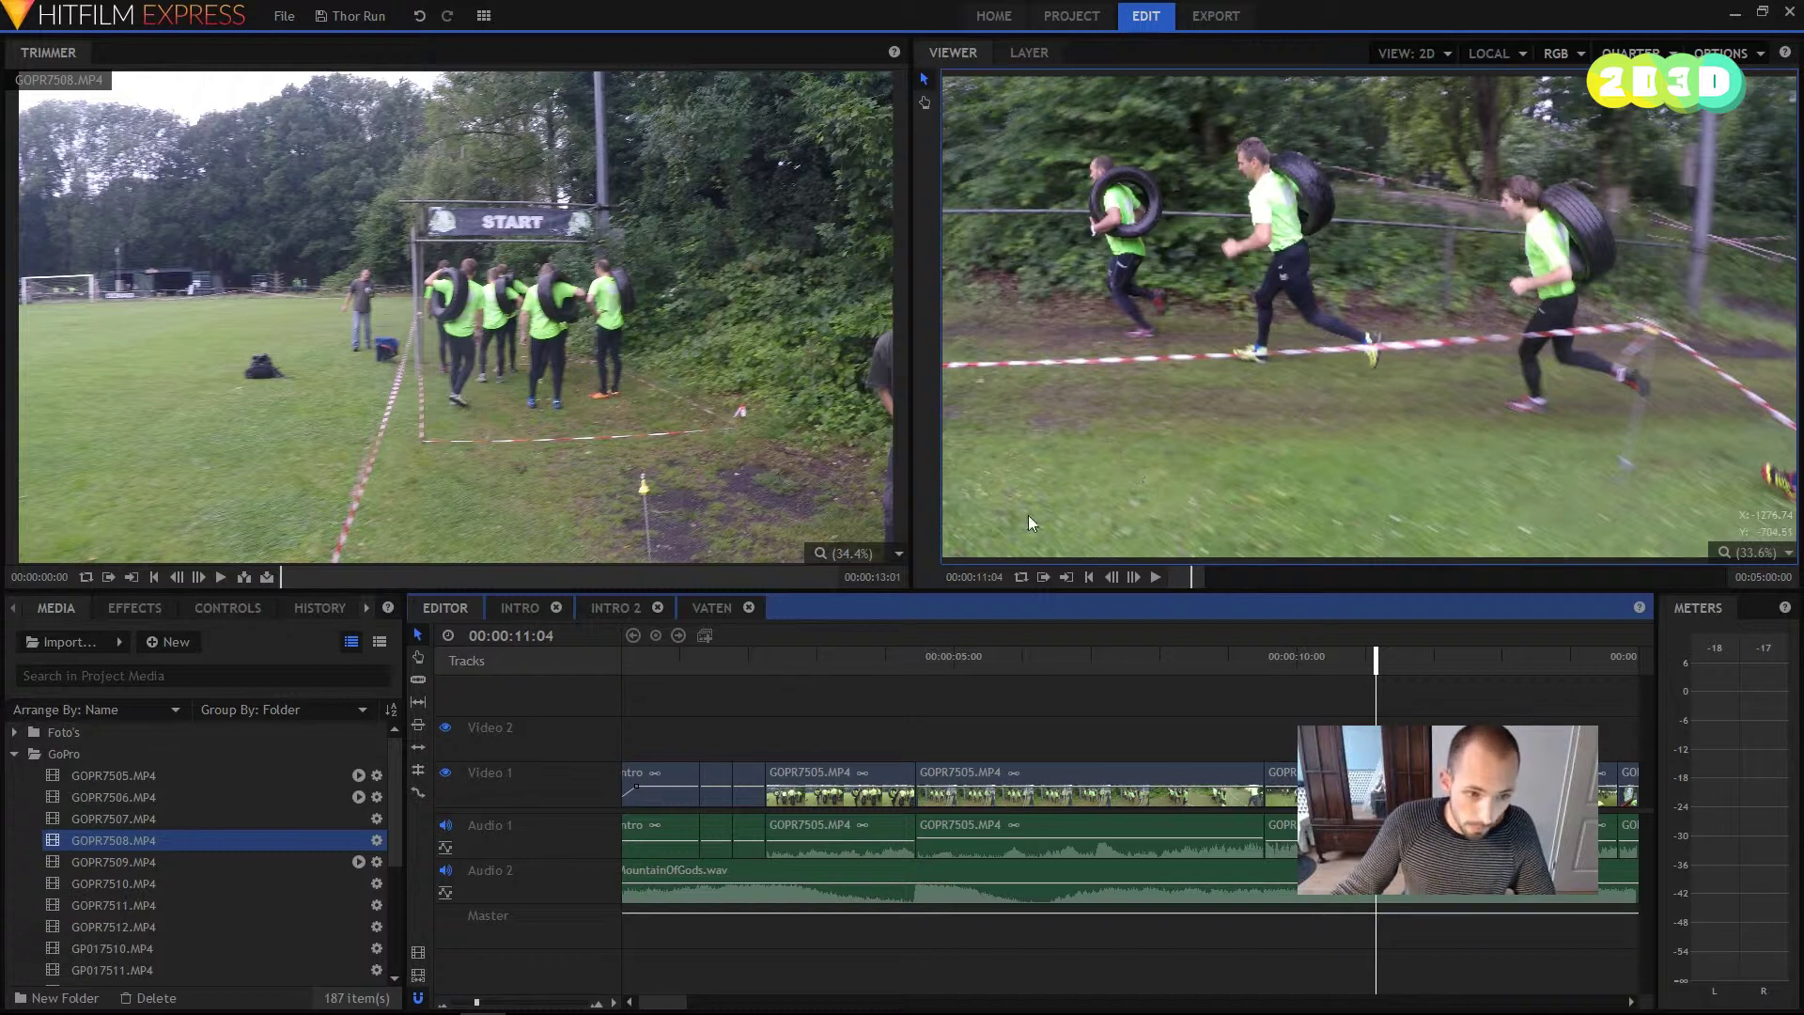
pyautogui.click(166, 816)
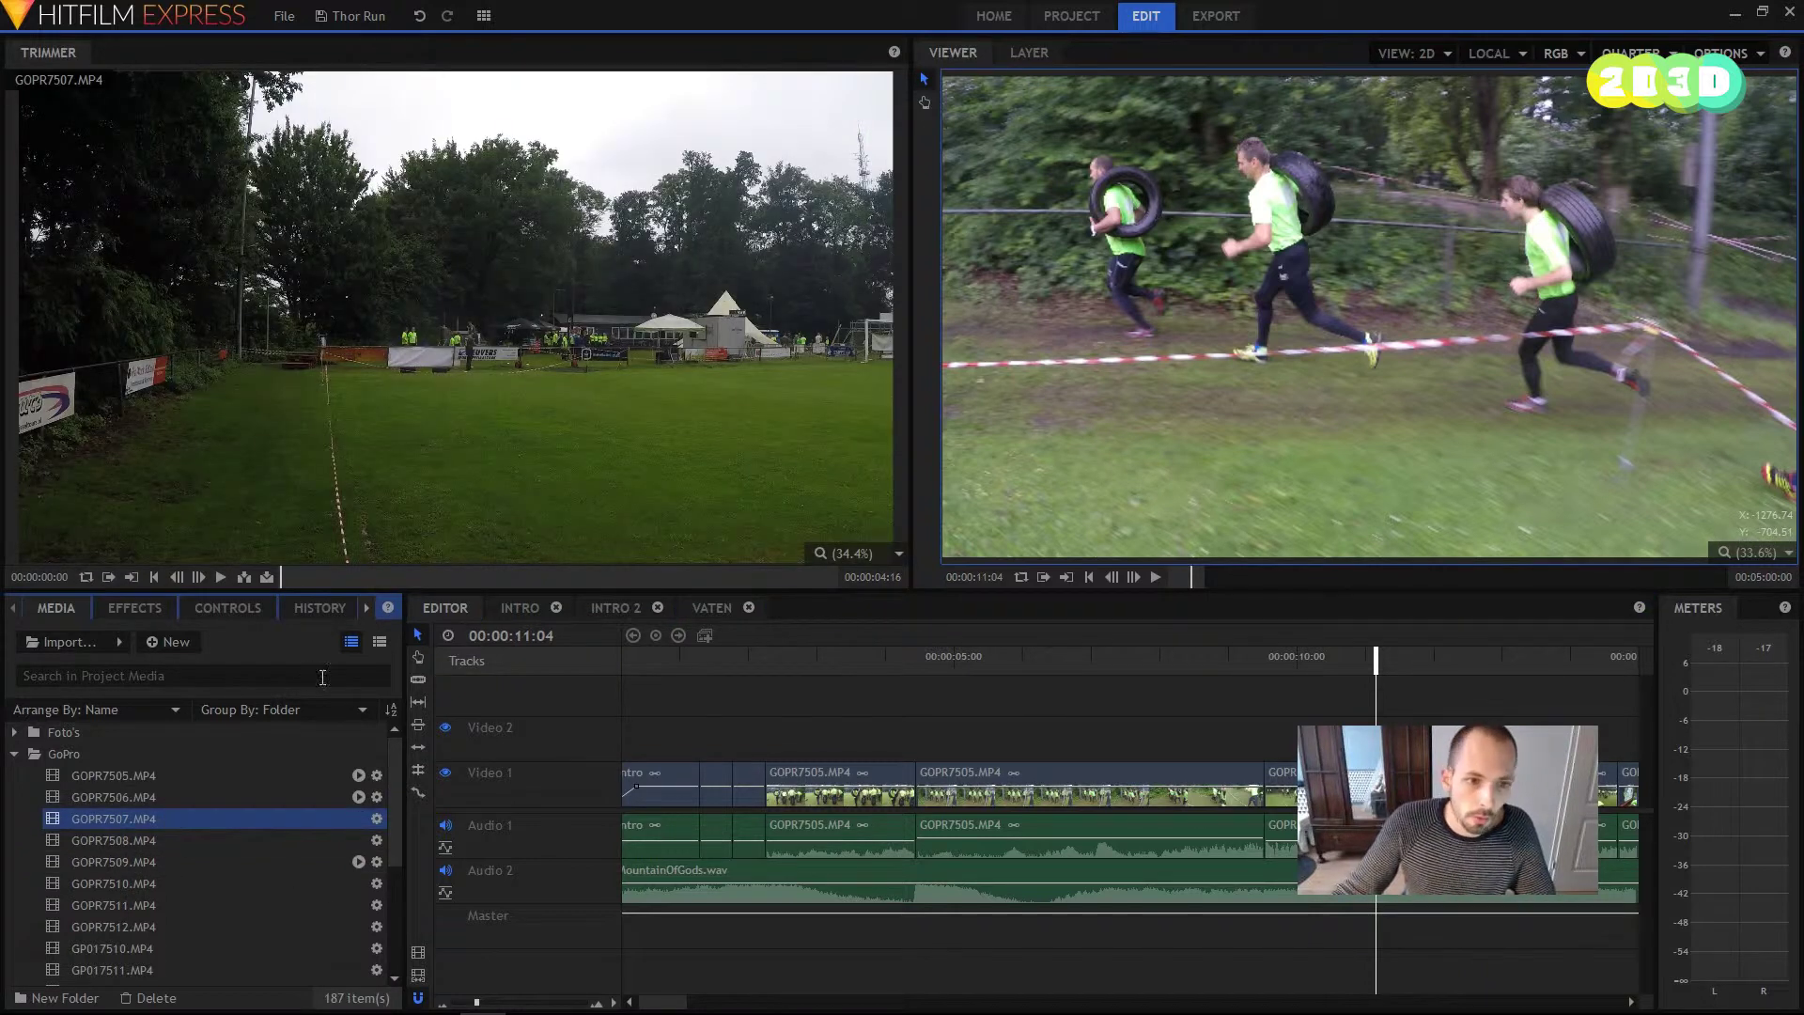
pyautogui.click(218, 580)
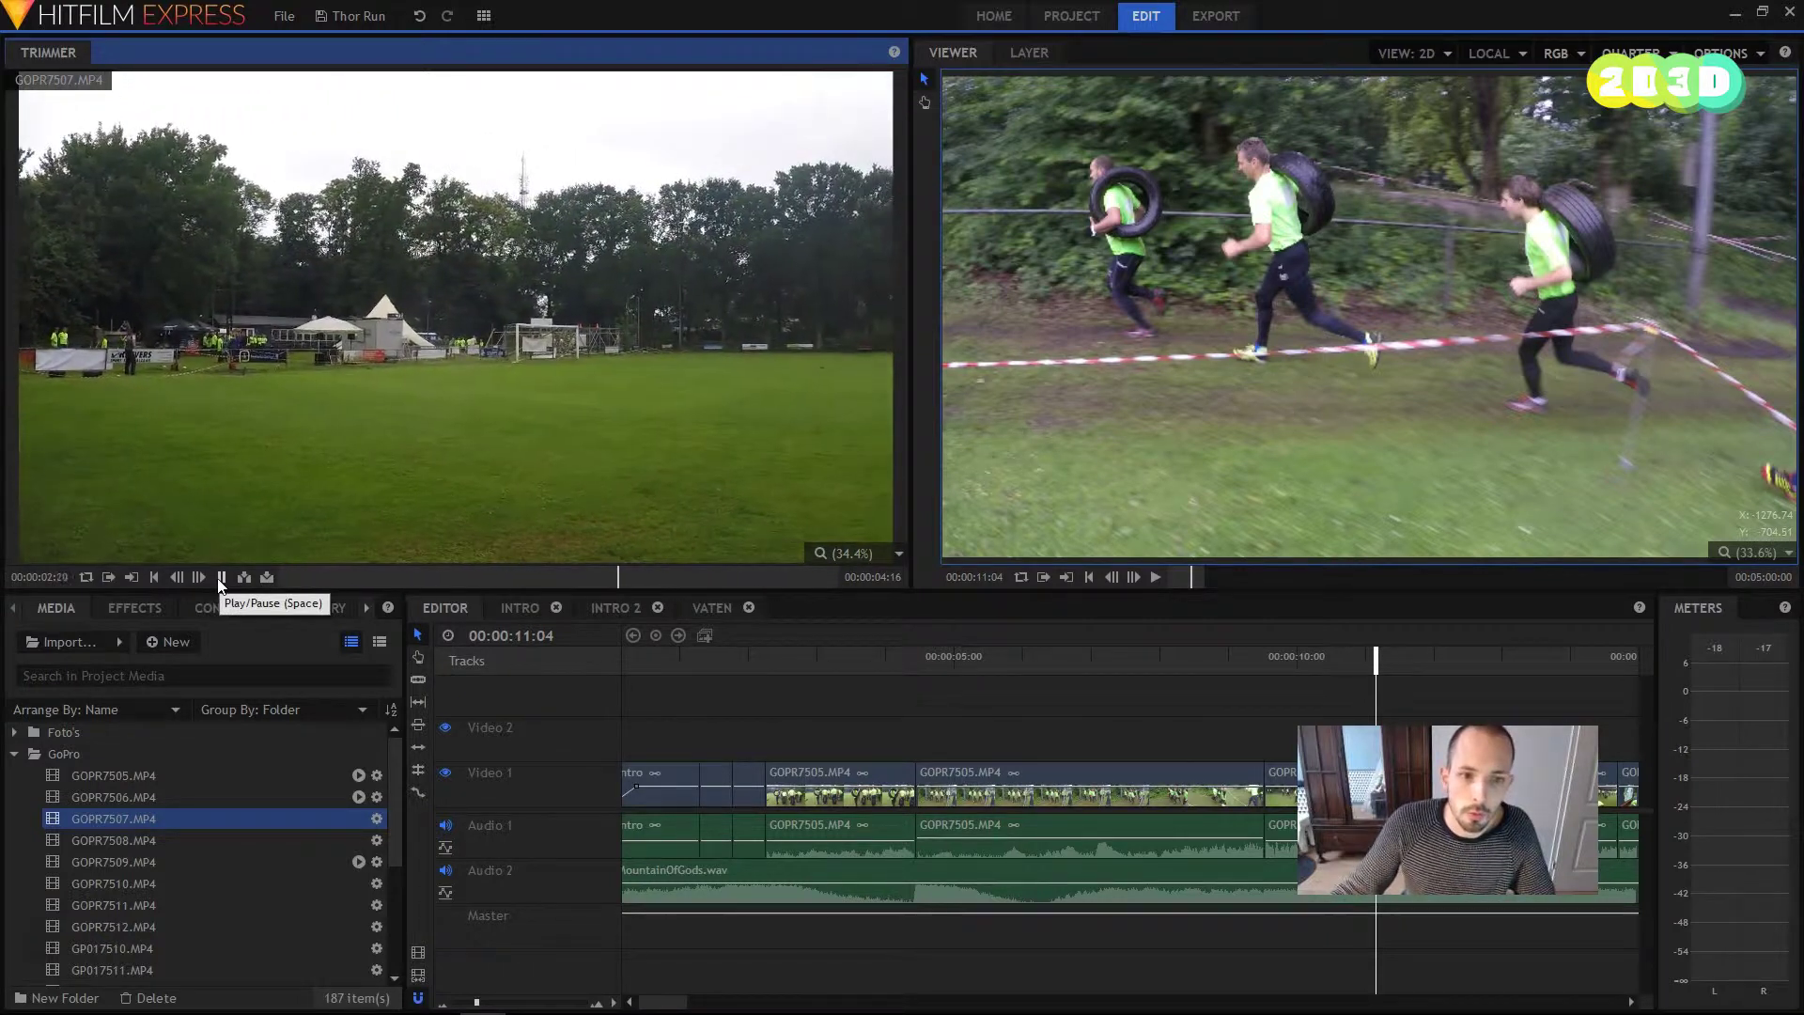
pyautogui.click(219, 581)
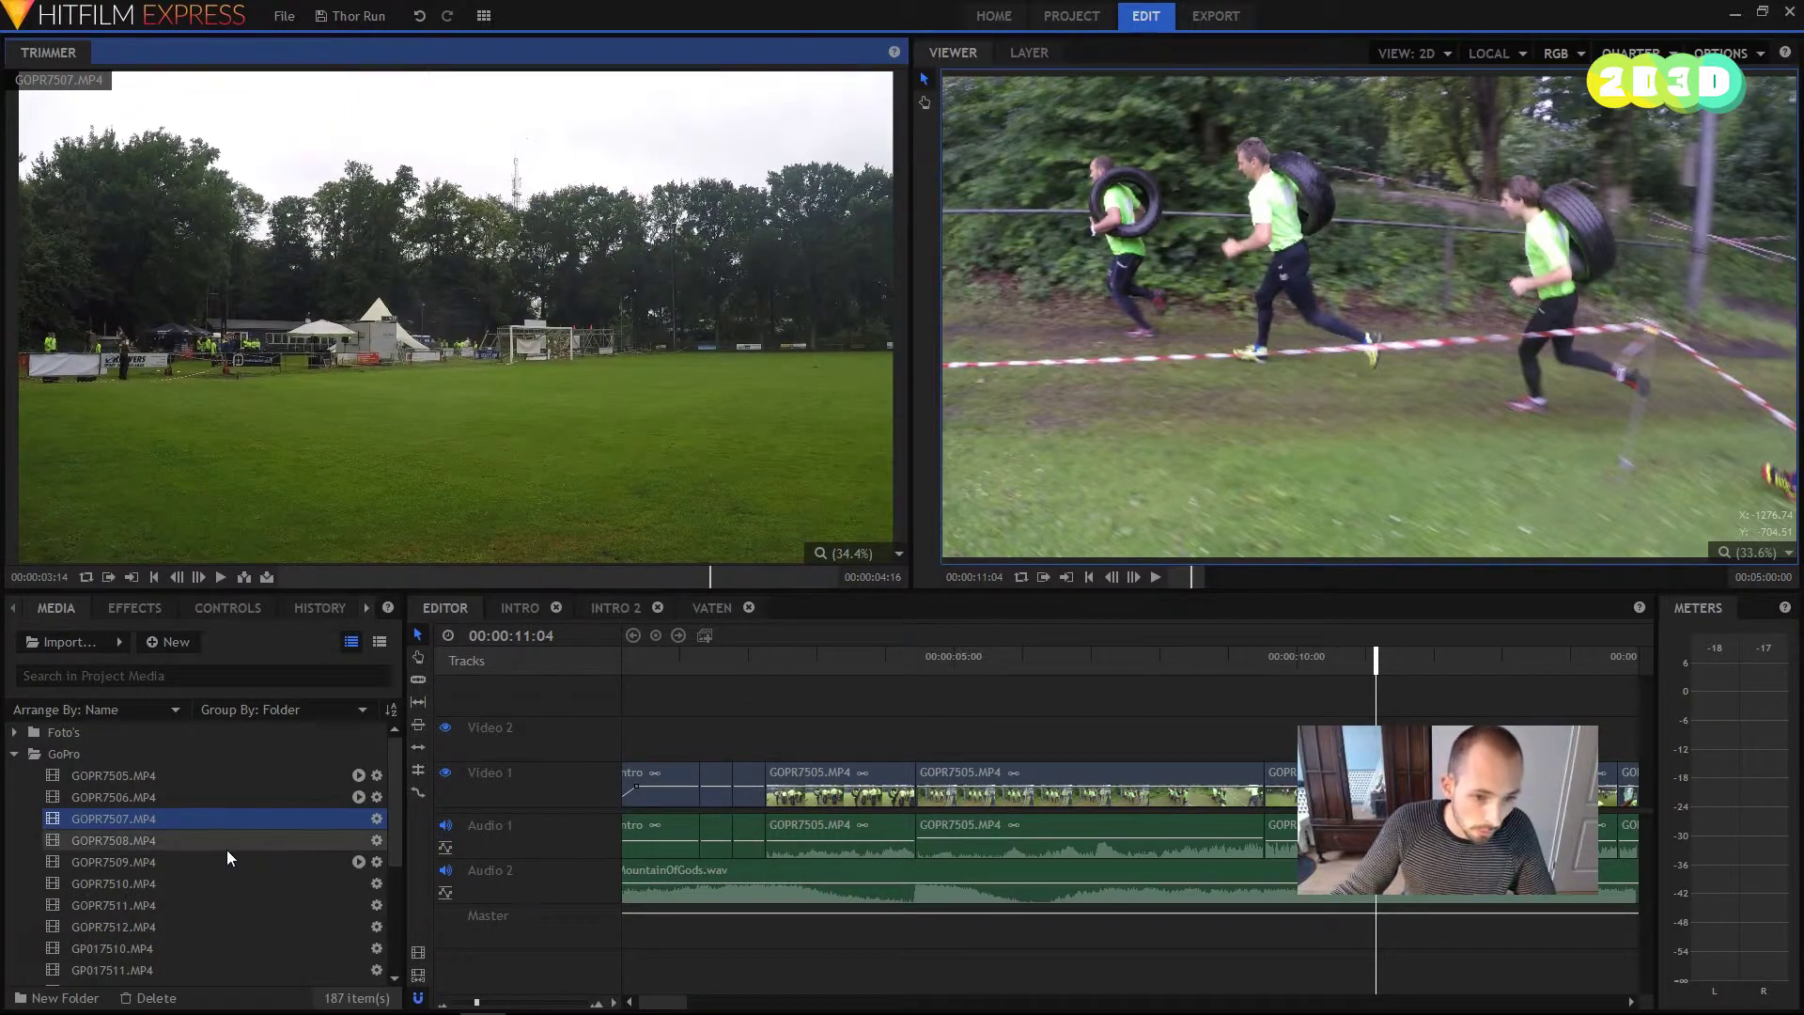
# Step: Make proxies for the GOPR7510.MP4, GOPR7511.MP4, GOPR7512.MP4 and GP017510.MP4 clips
pyautogui.scroll(-1, 142, 859)
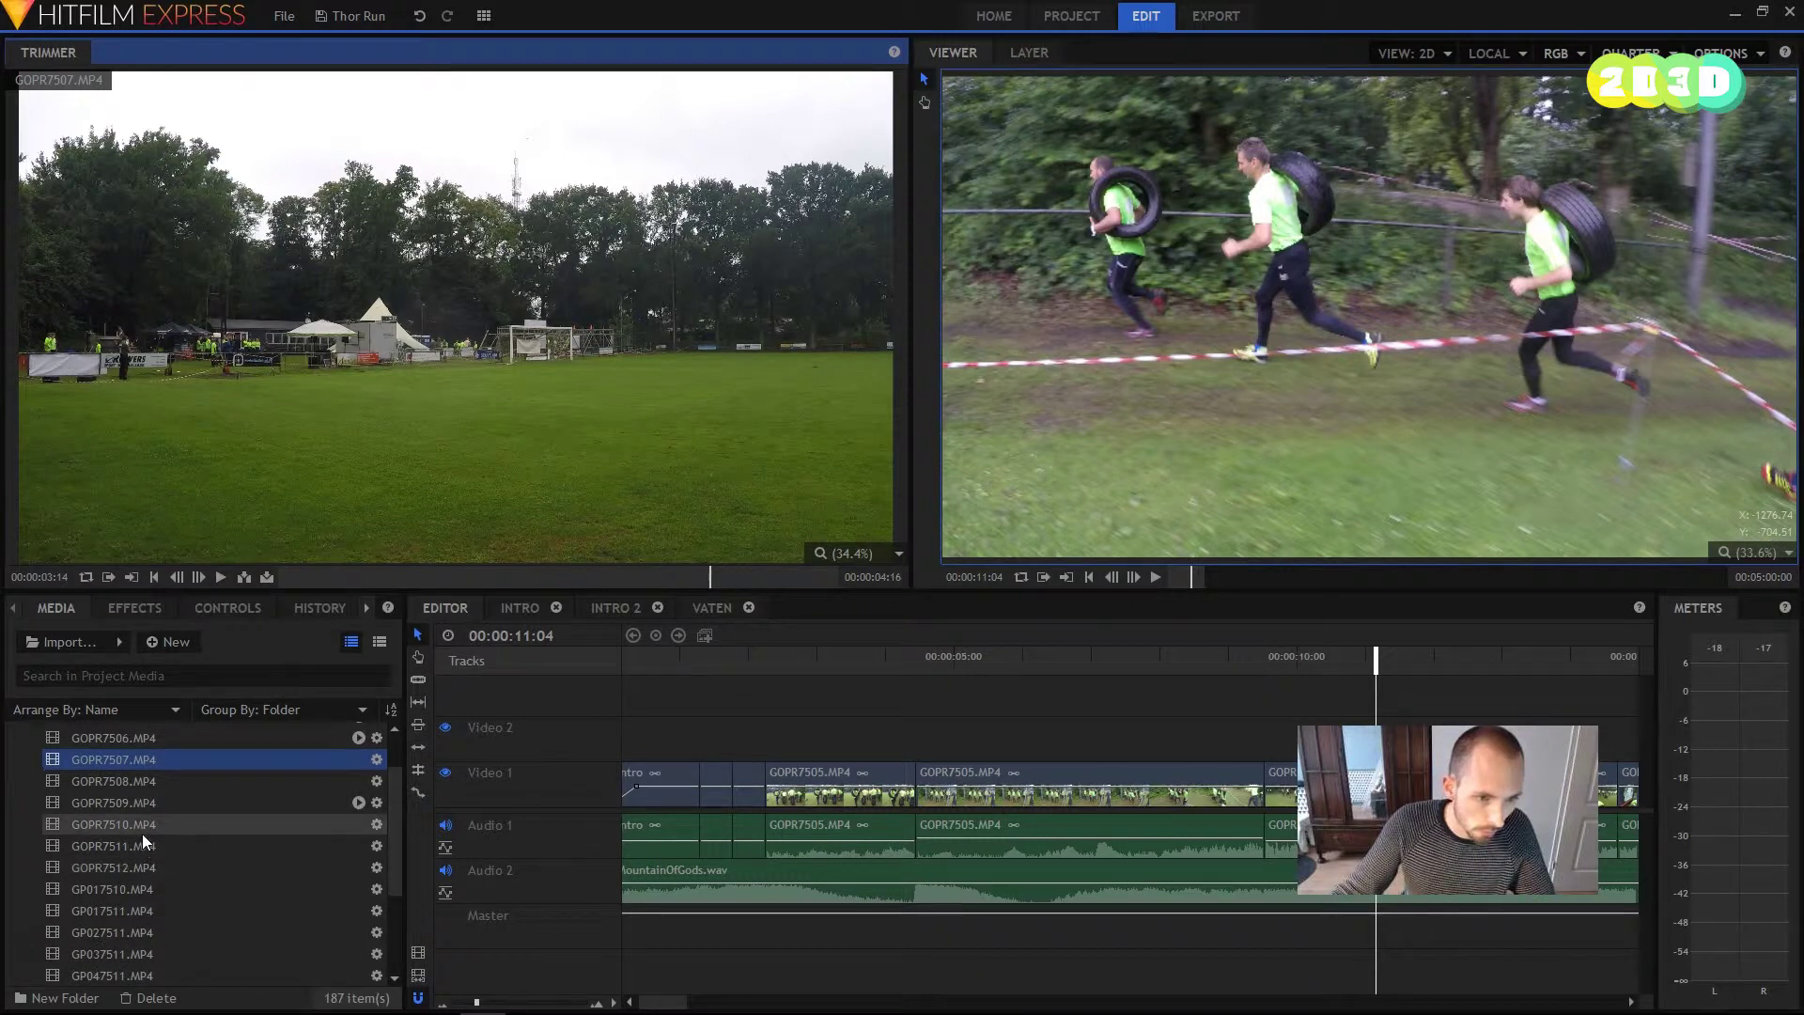
pyautogui.click(142, 828)
pyautogui.keyDown('shift'); pyautogui.click(139, 889); pyautogui.keyUp('shift')
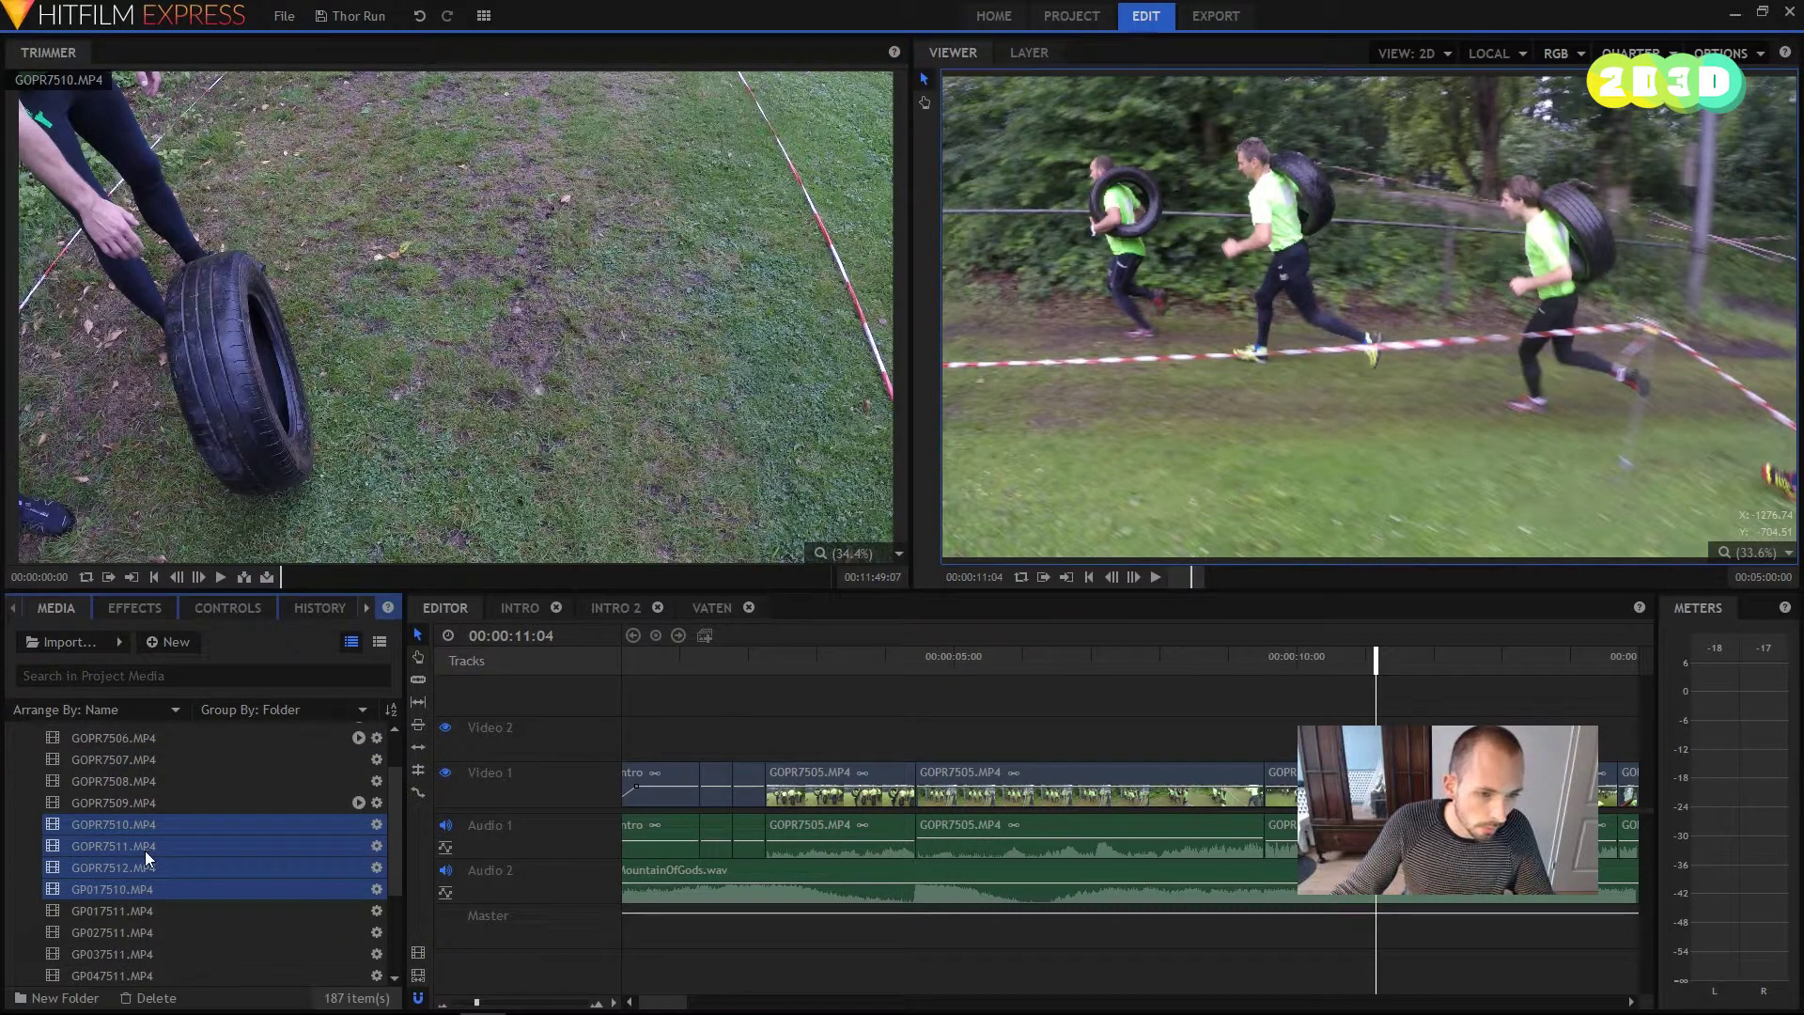
pyautogui.rightClick(145, 850)
pyautogui.moveTo(162, 846)
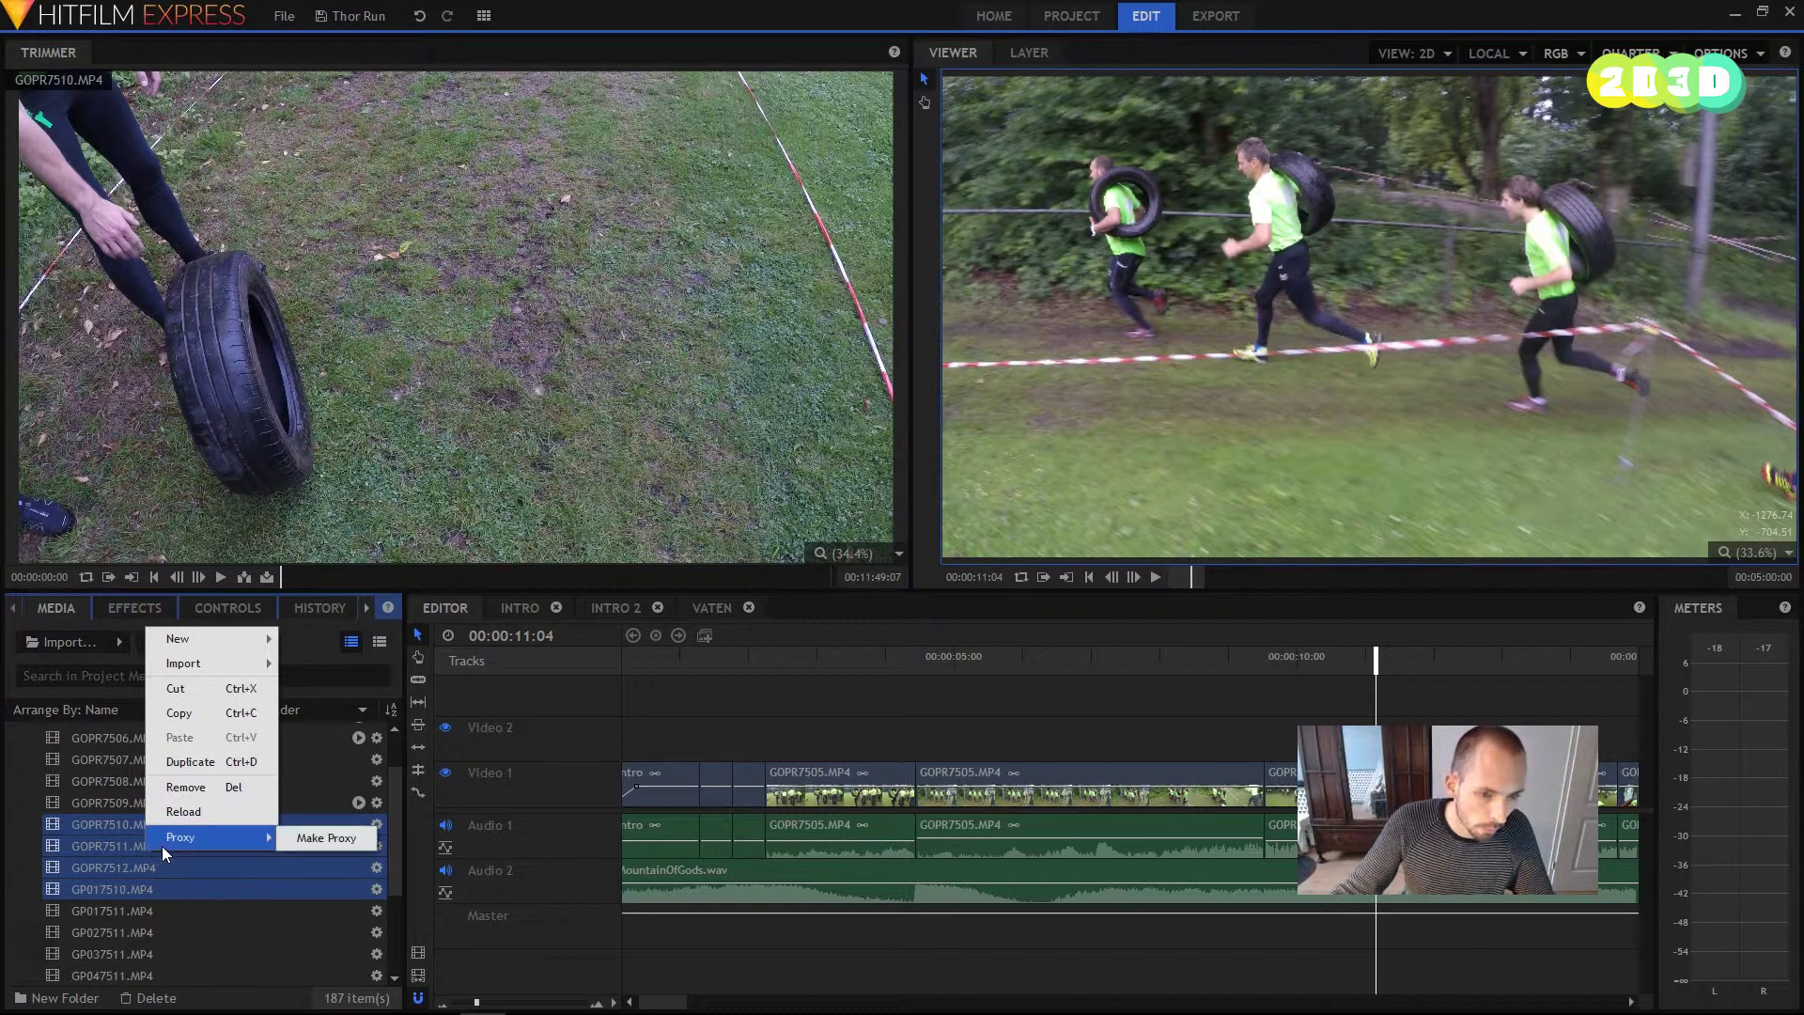
pyautogui.click(319, 837)
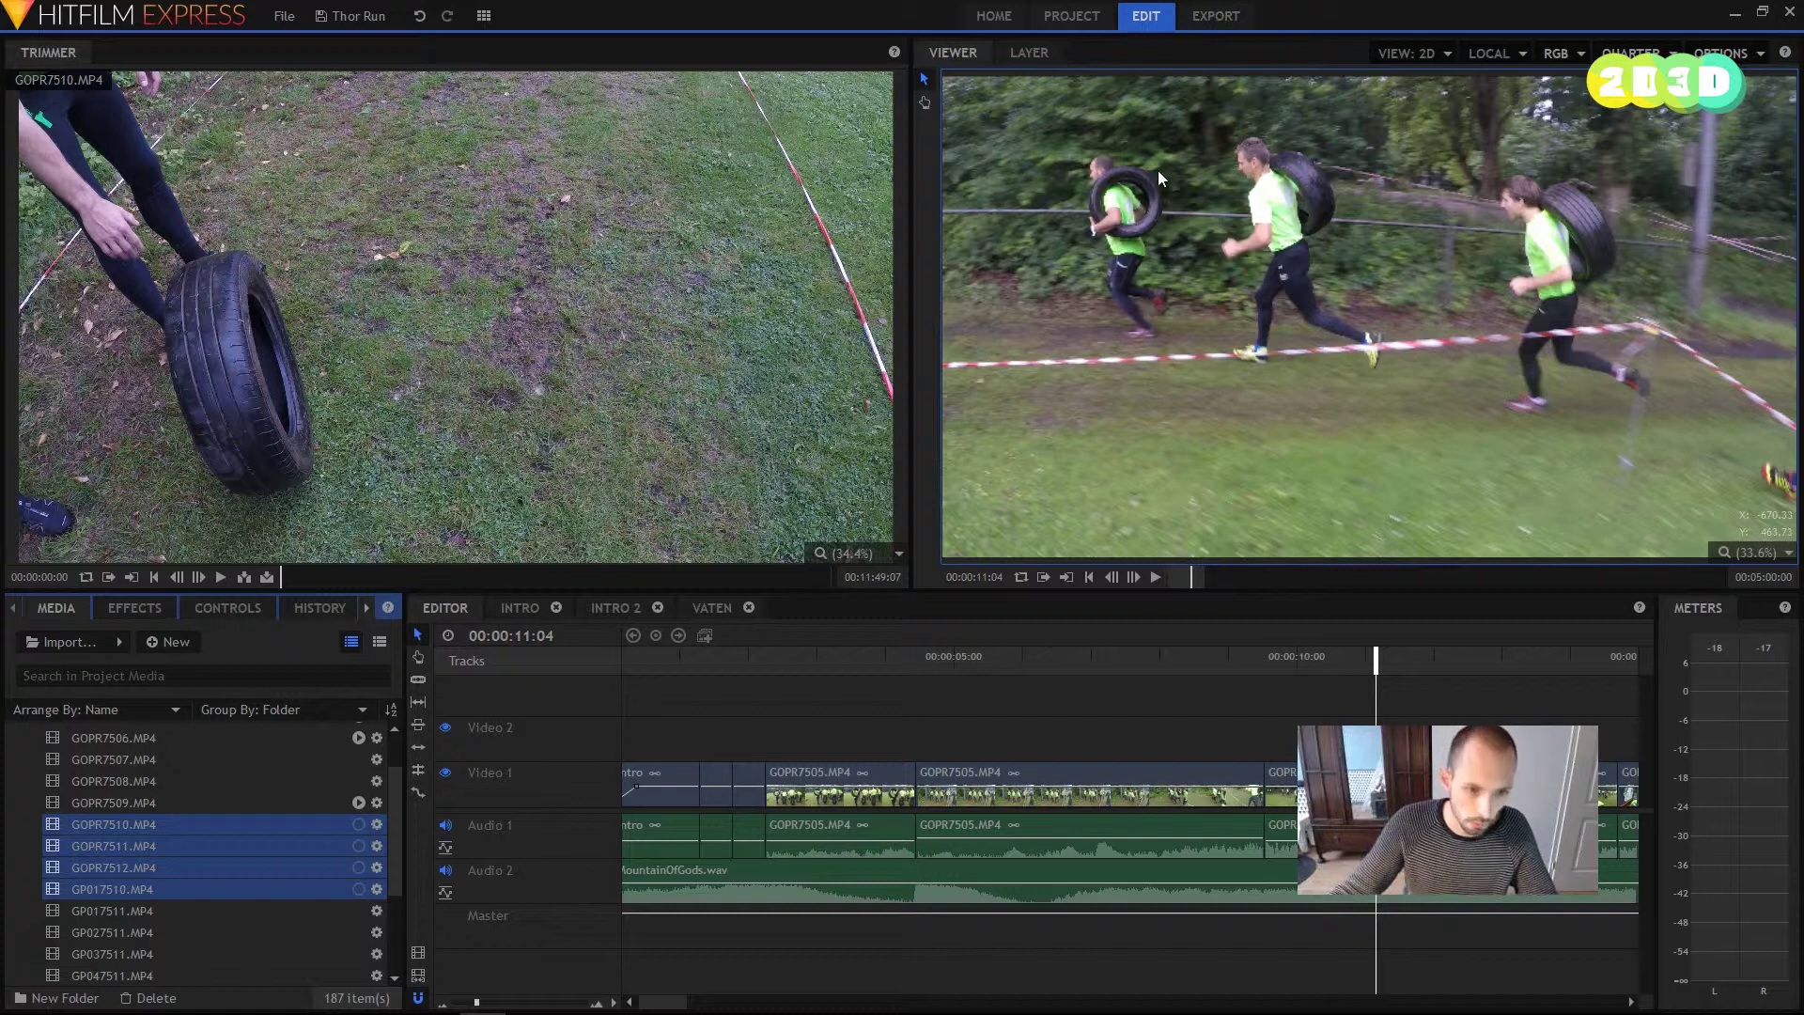
# Step: Show the Processor panel and widen the Media panel to check the proxy status of the GoPro clips
pyautogui.click(484, 16)
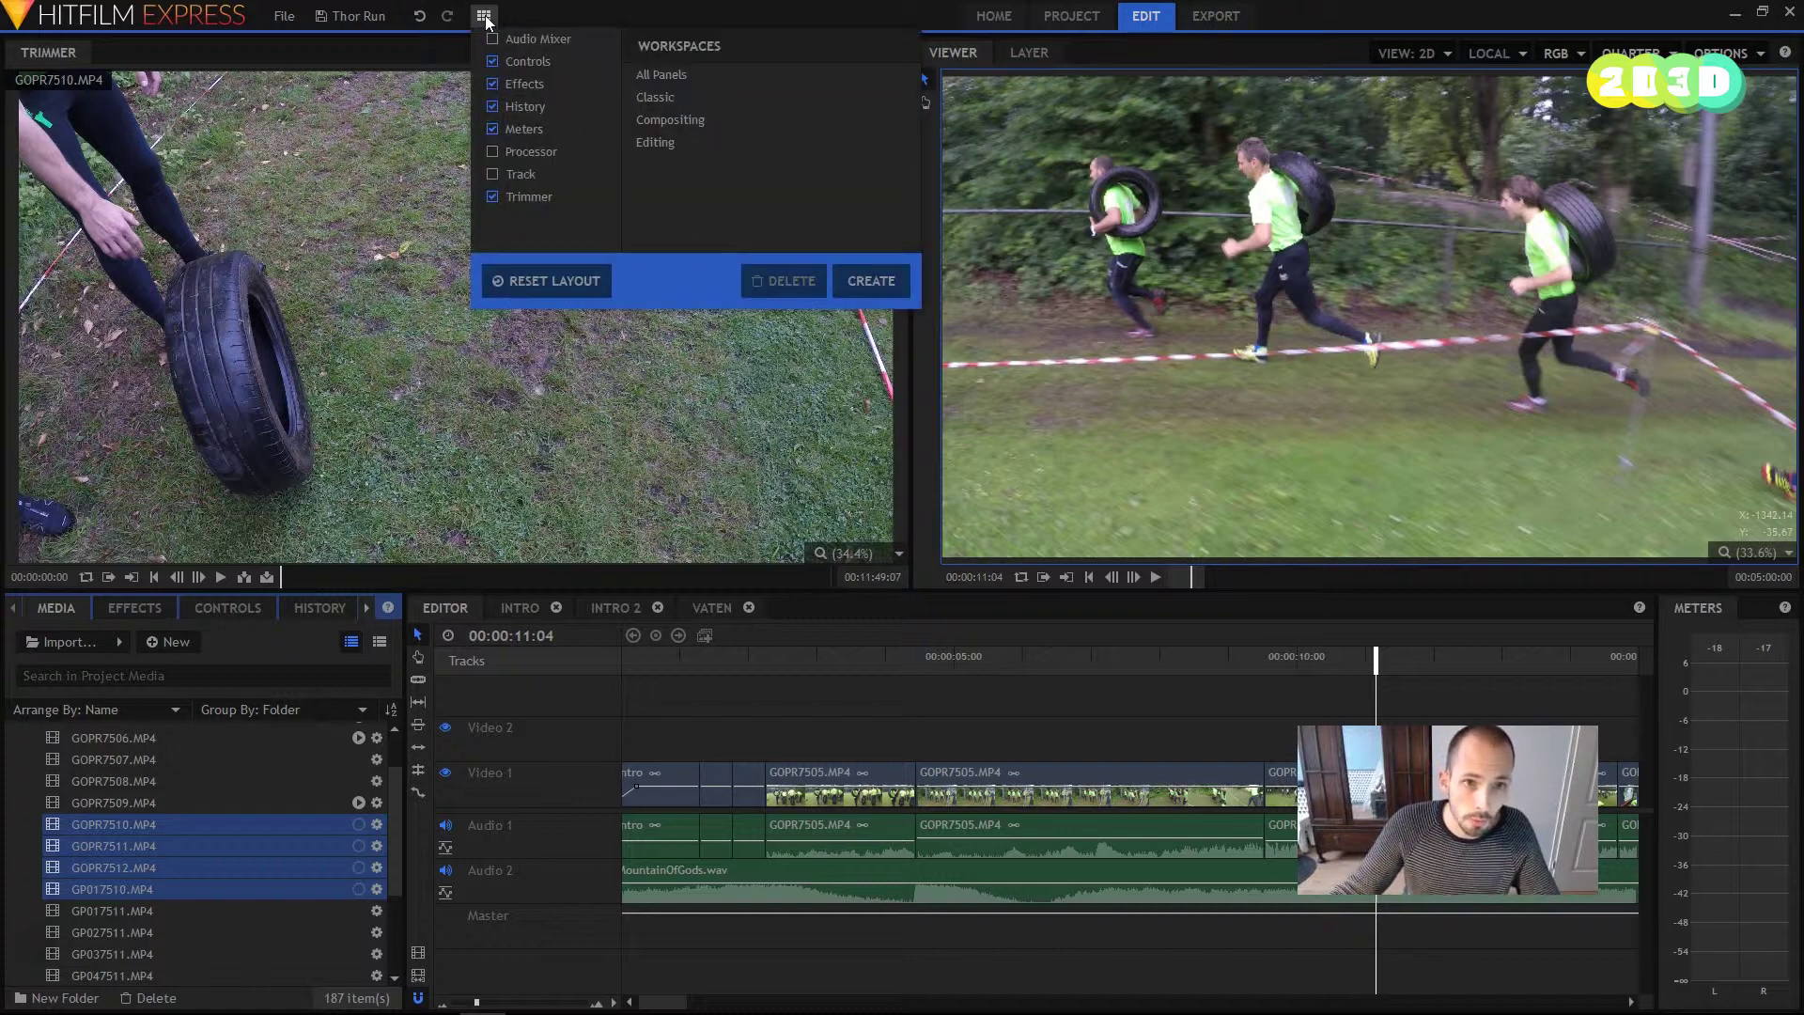
pyautogui.click(494, 153)
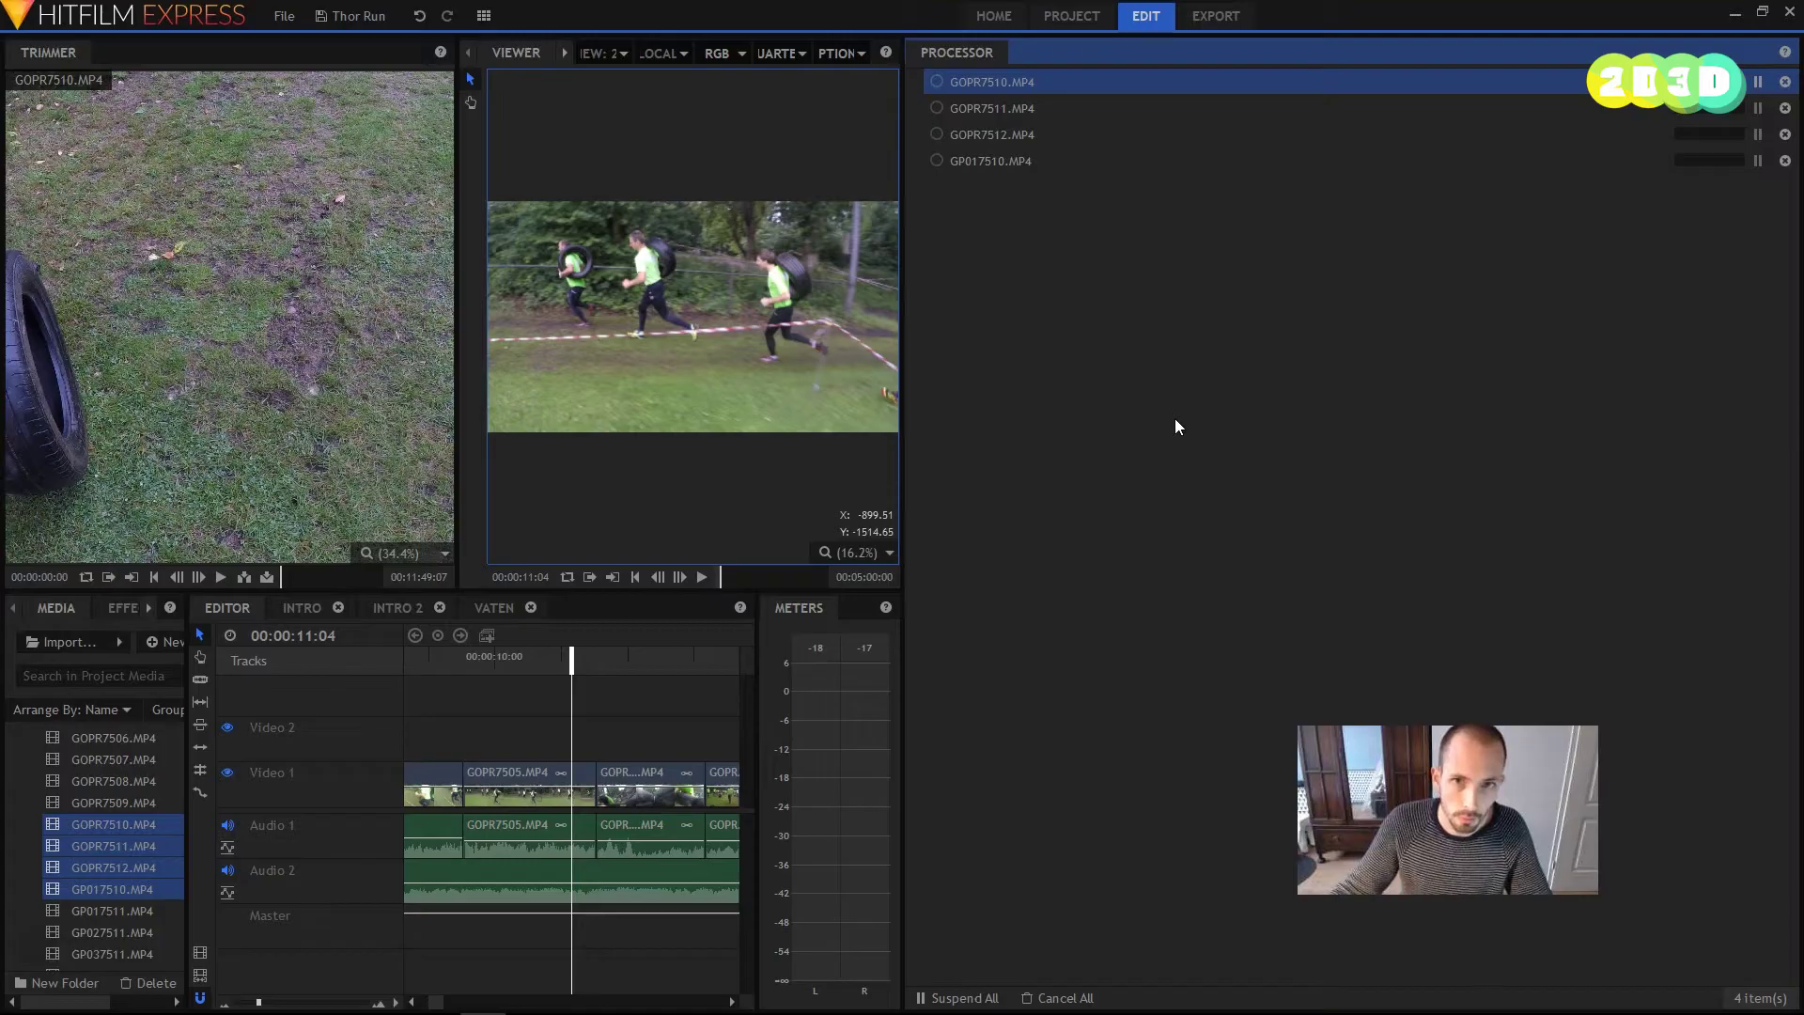
pyautogui.moveTo(191, 754); pyautogui.dragTo(411, 754)
pyautogui.scroll(2, 216, 794)
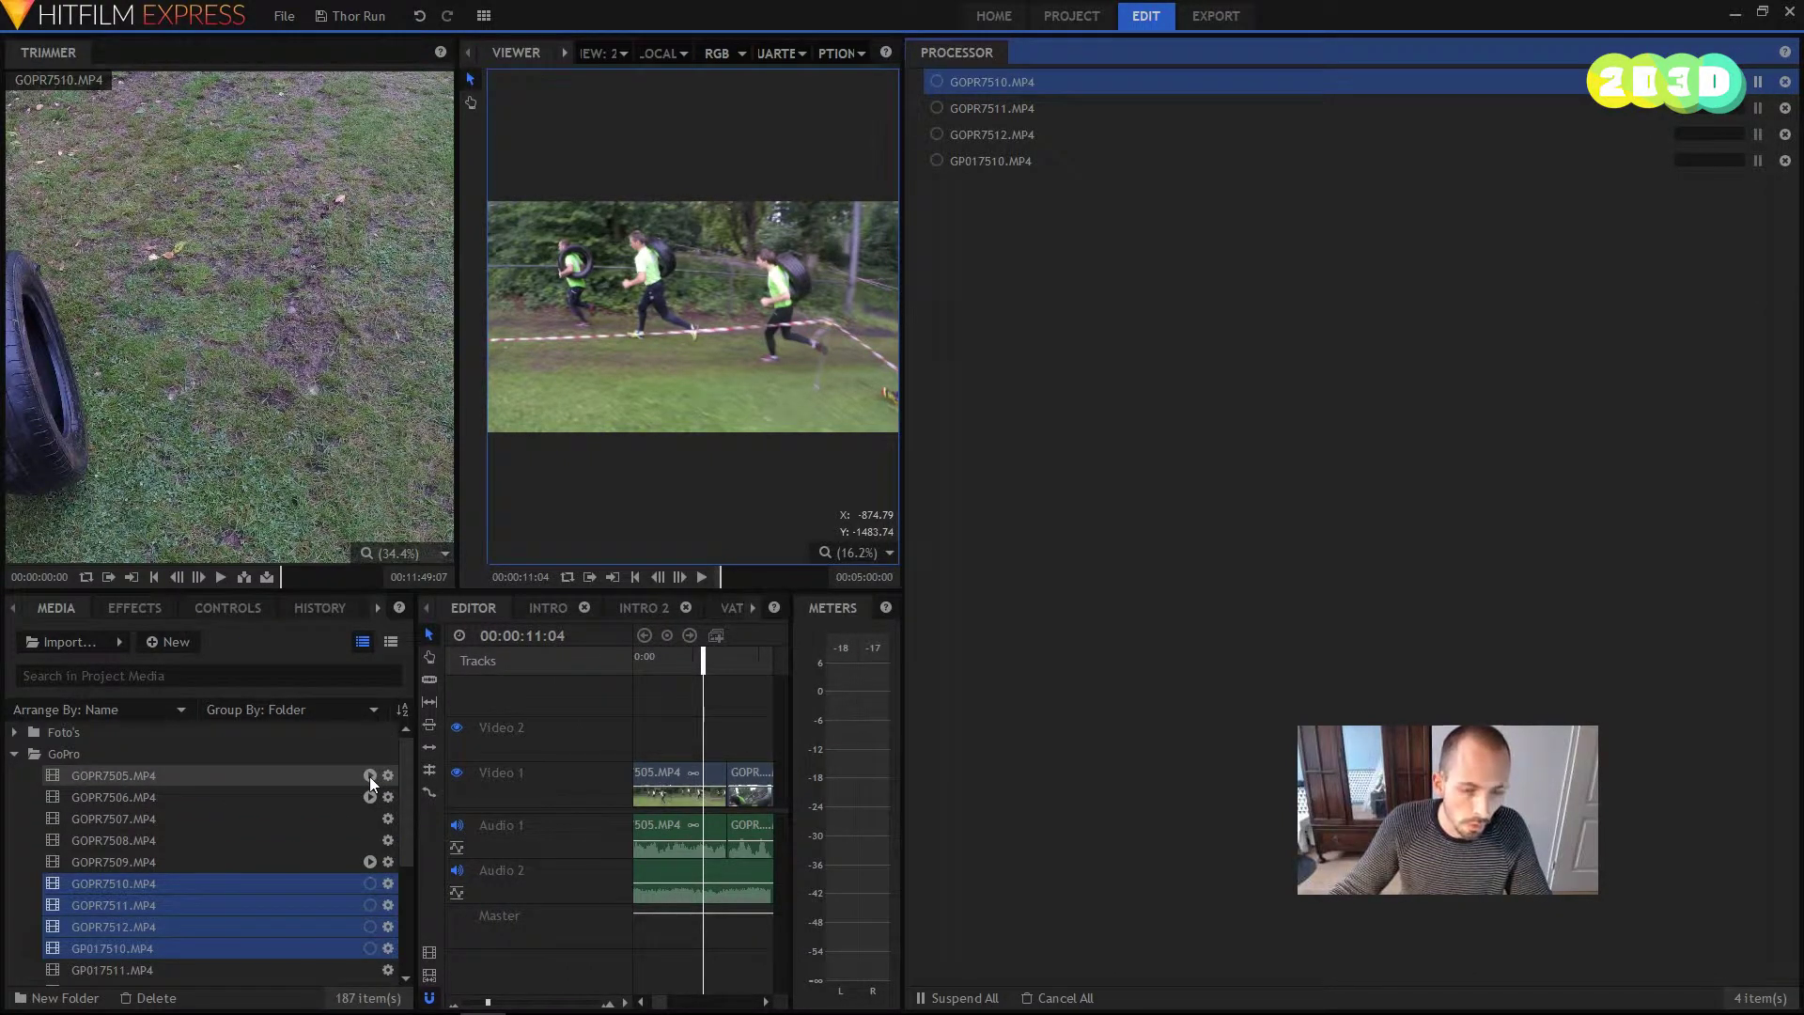
pyautogui.moveTo(371, 783)
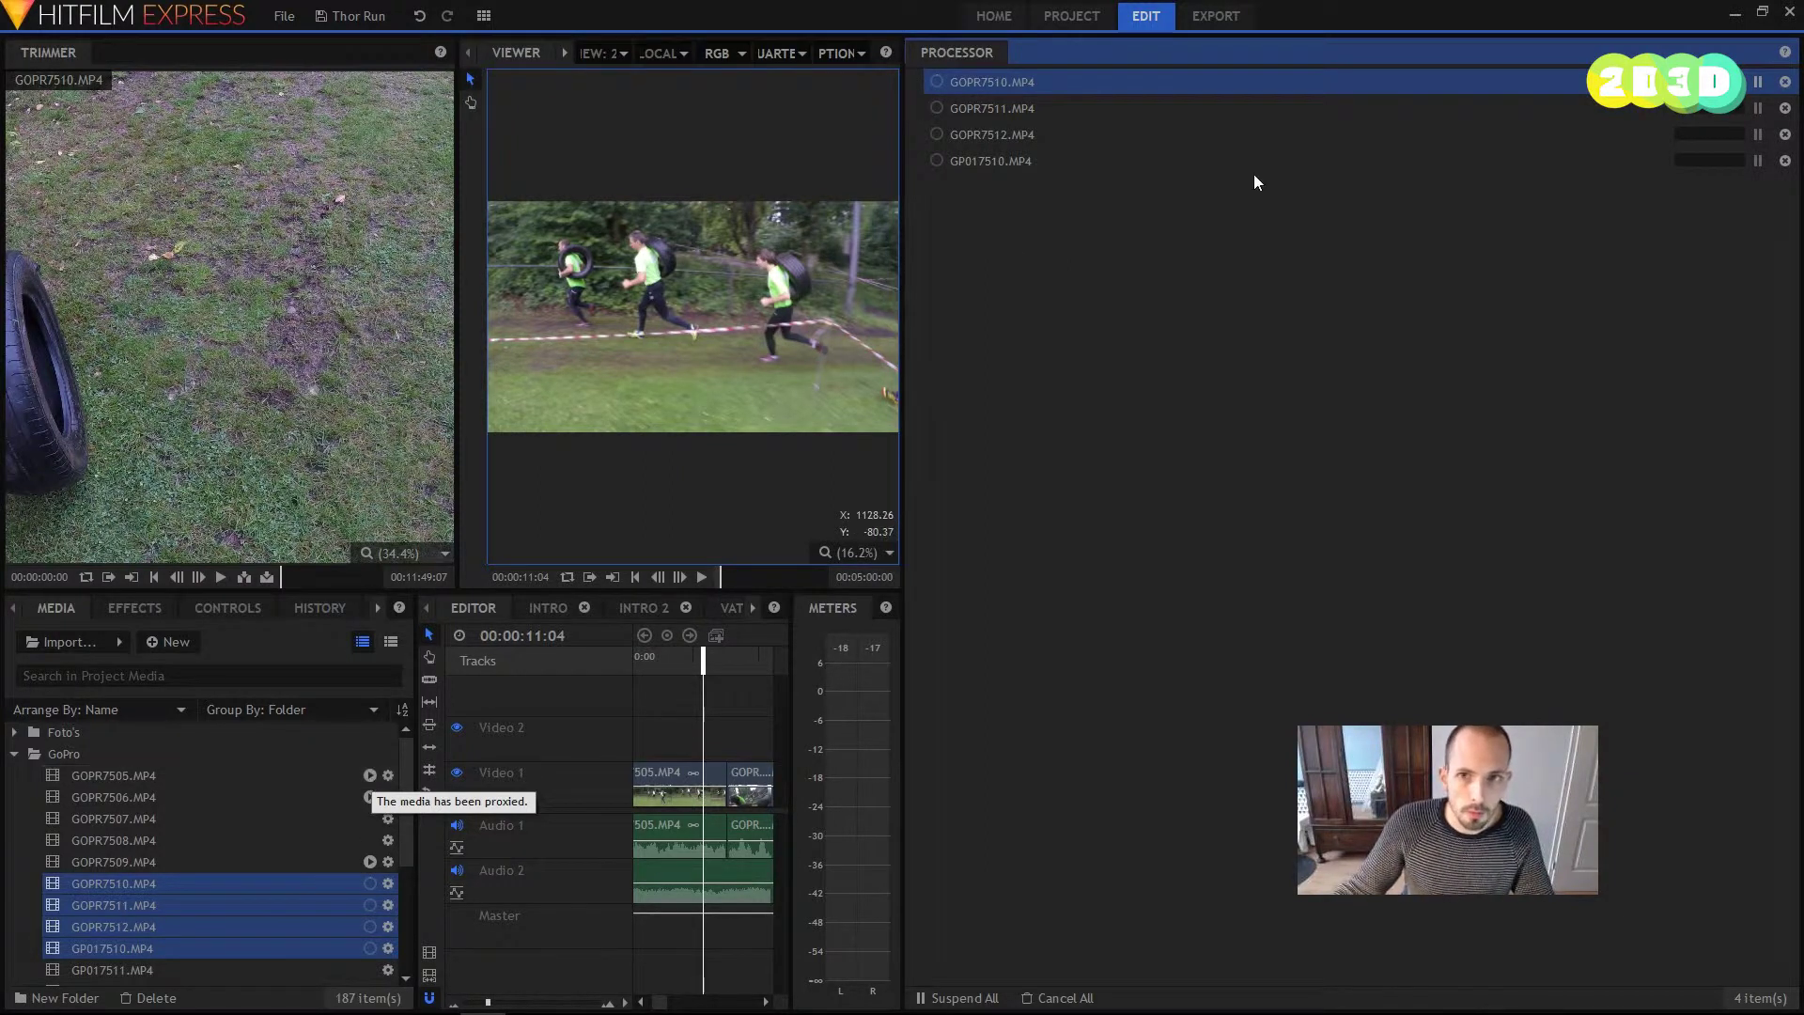
# Step: Cancel the four proxy jobs one by one and hide the Processor panel
pyautogui.click(1785, 83)
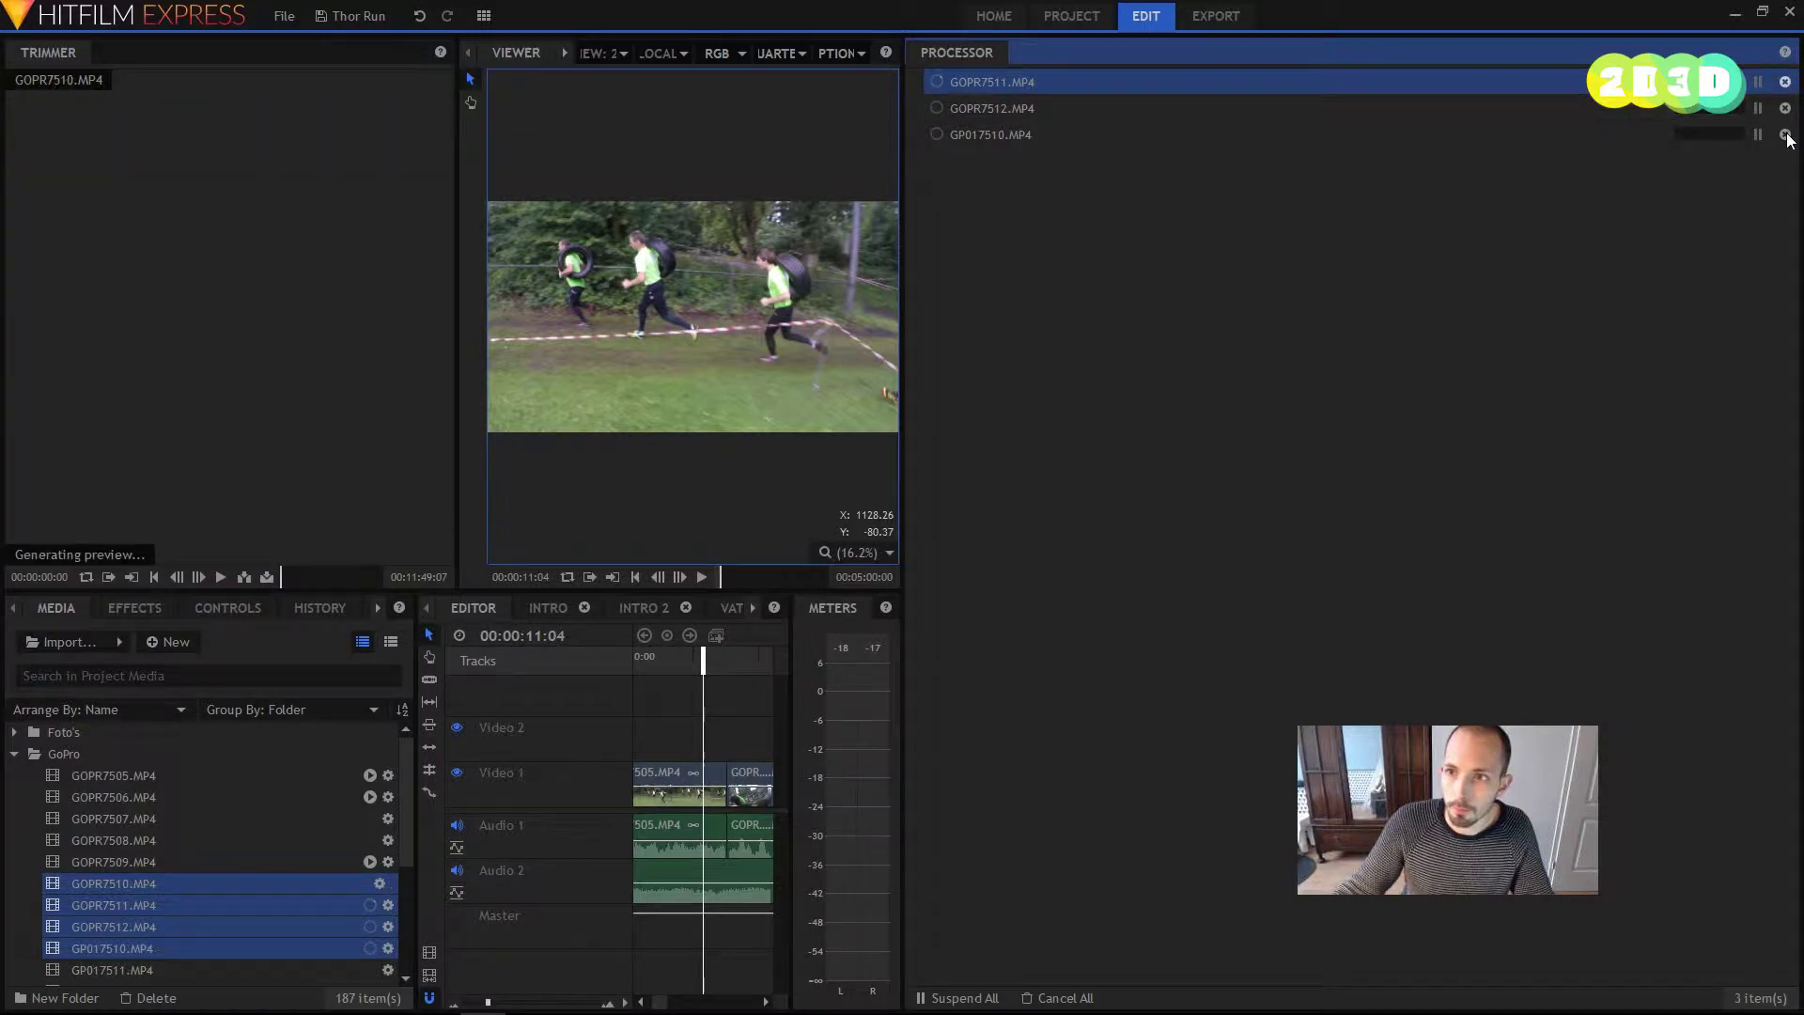
pyautogui.click(1785, 108)
pyautogui.click(1785, 109)
pyautogui.click(1785, 82)
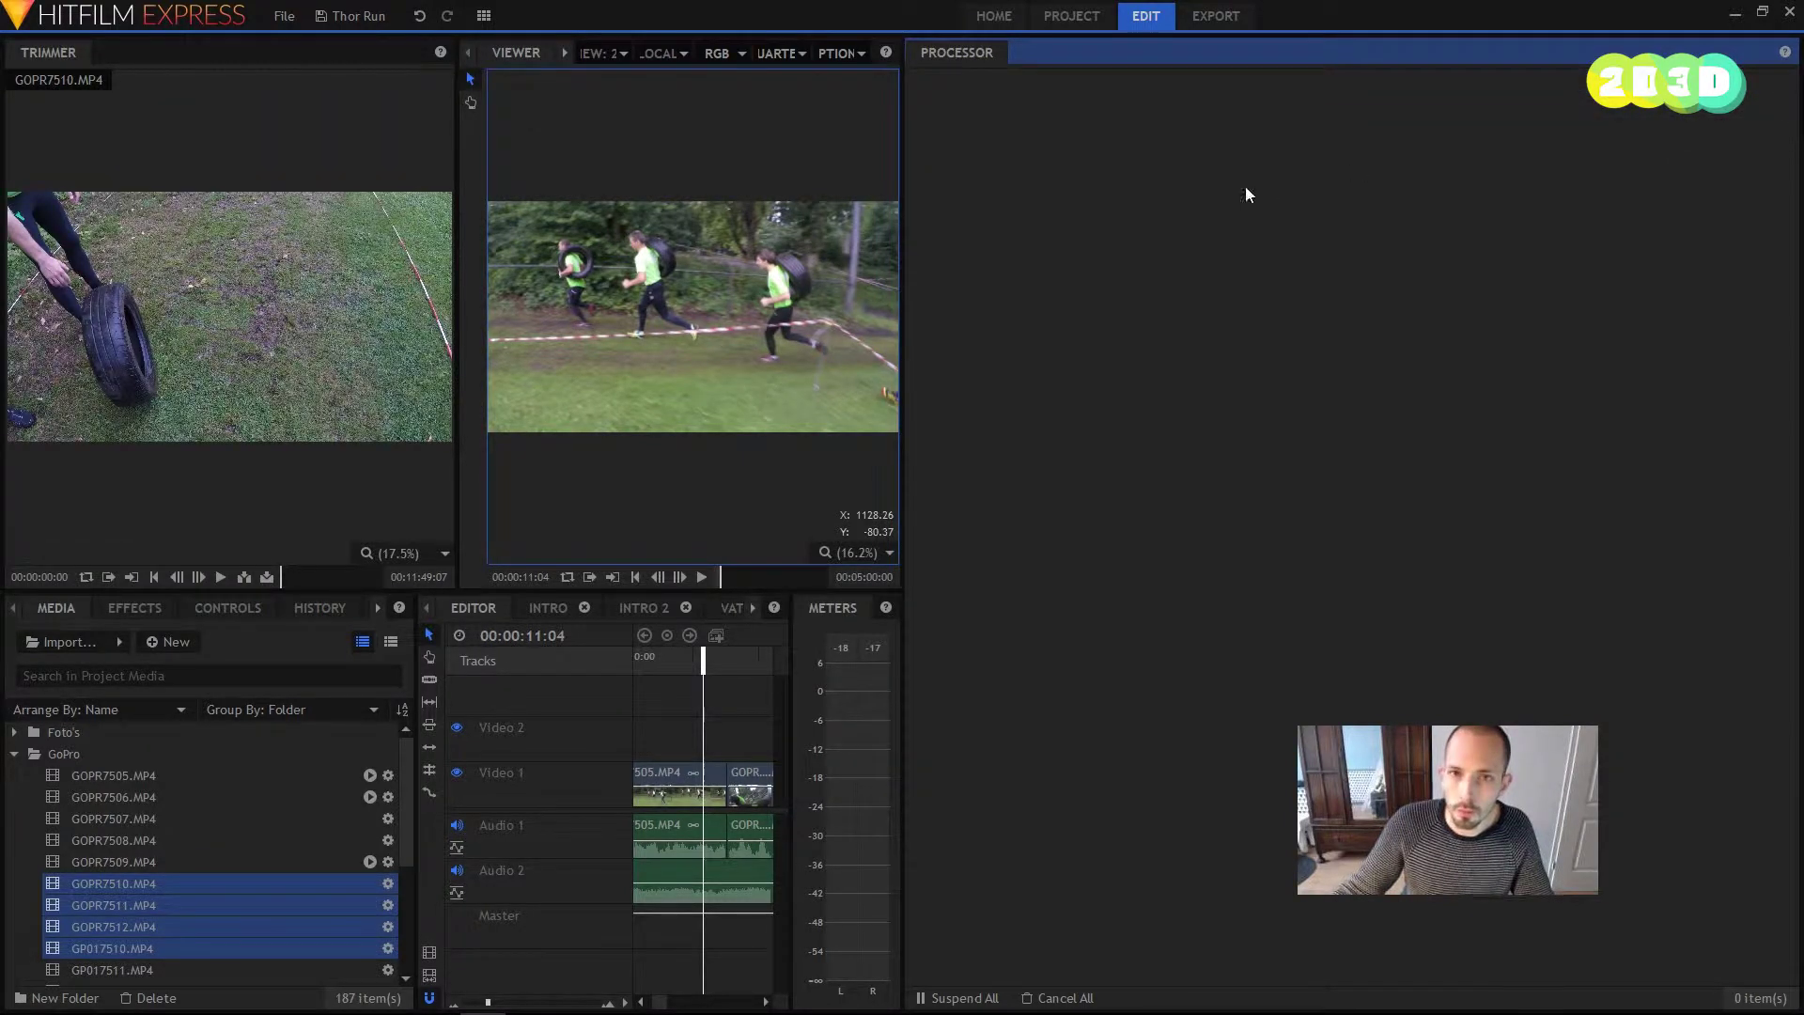
pyautogui.click(484, 15)
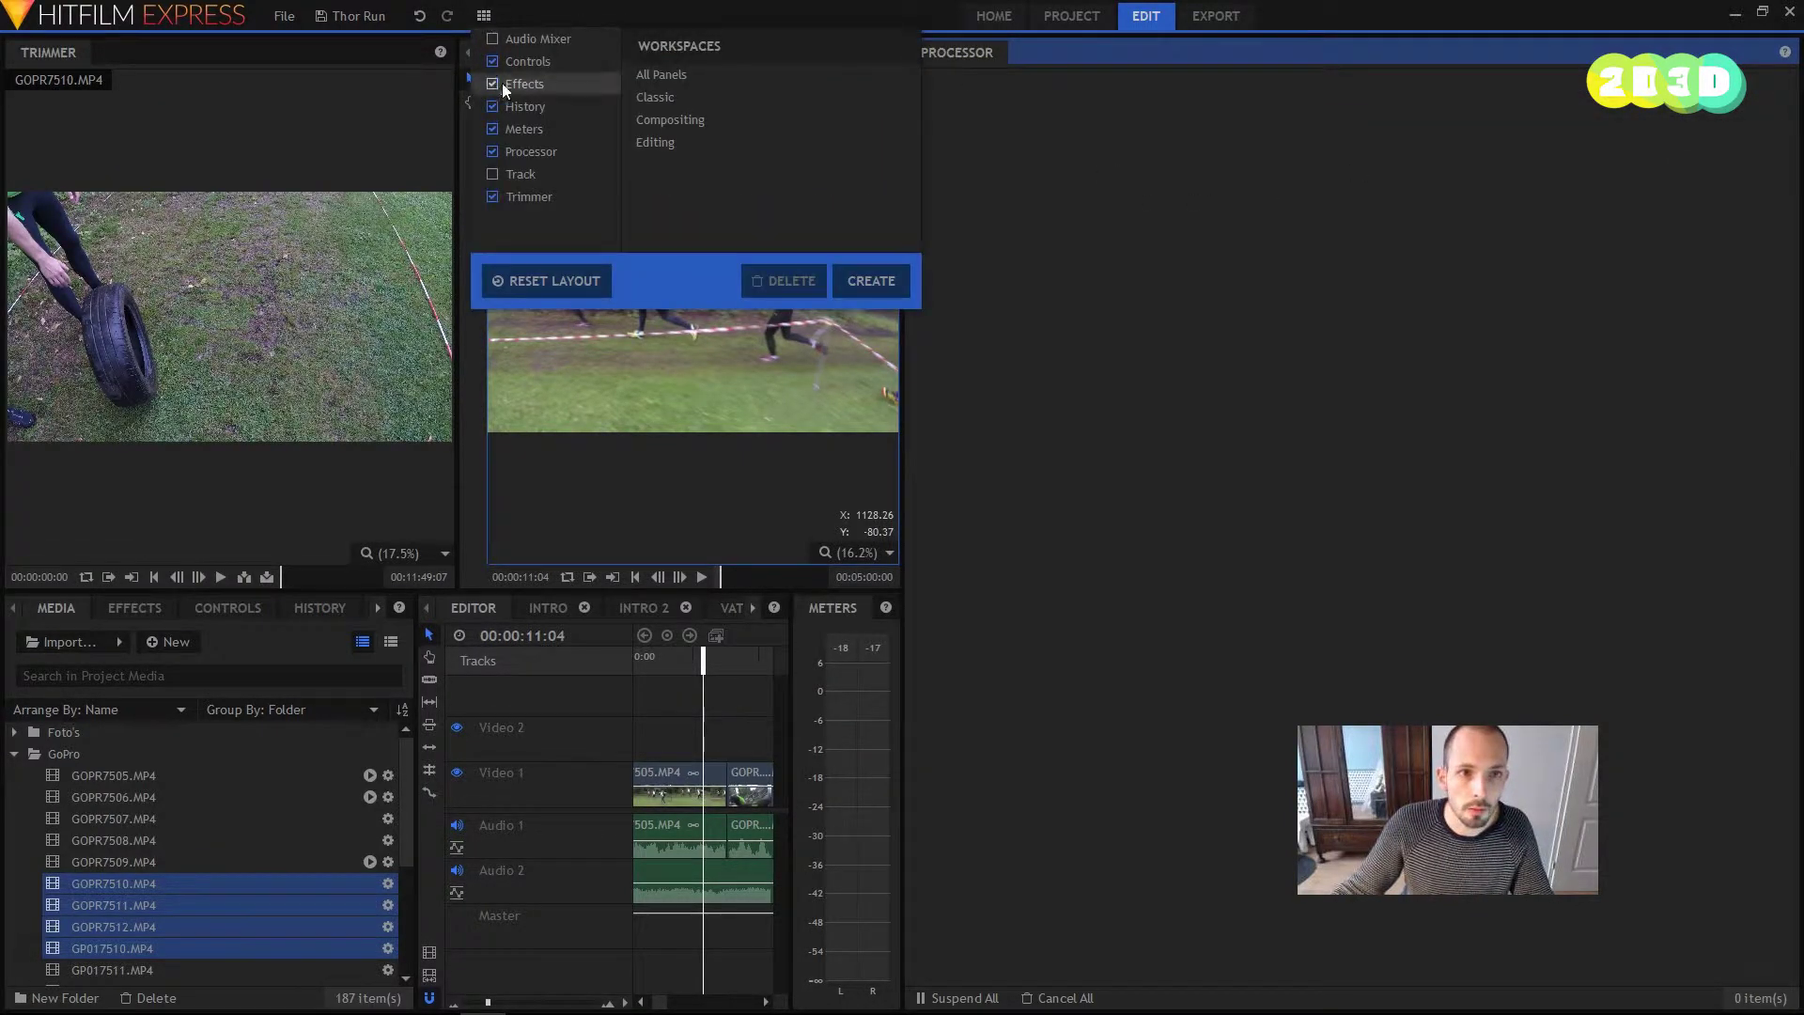
pyautogui.click(492, 151)
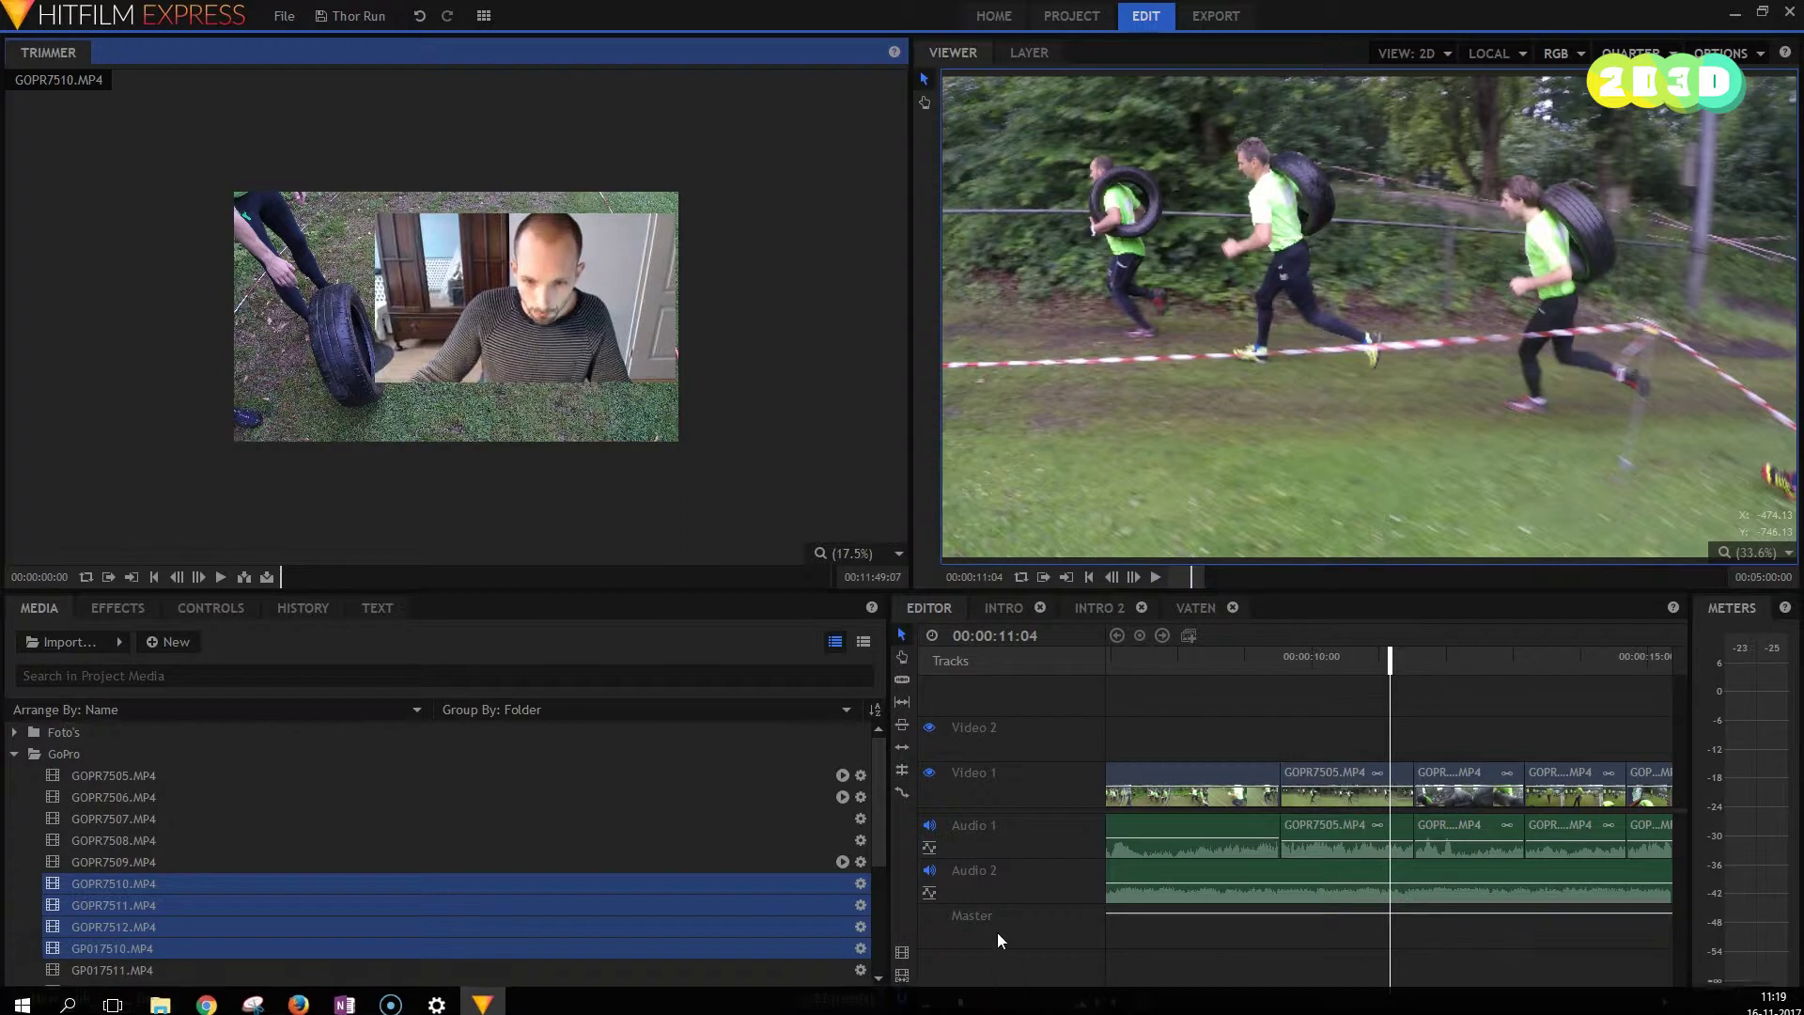
# Step: Scrub through the edit from its start to the end of the video clips, leaving the playhead at 00:00:10:13
pyautogui.moveTo(959, 1002); pyautogui.dragTo(945, 1003)
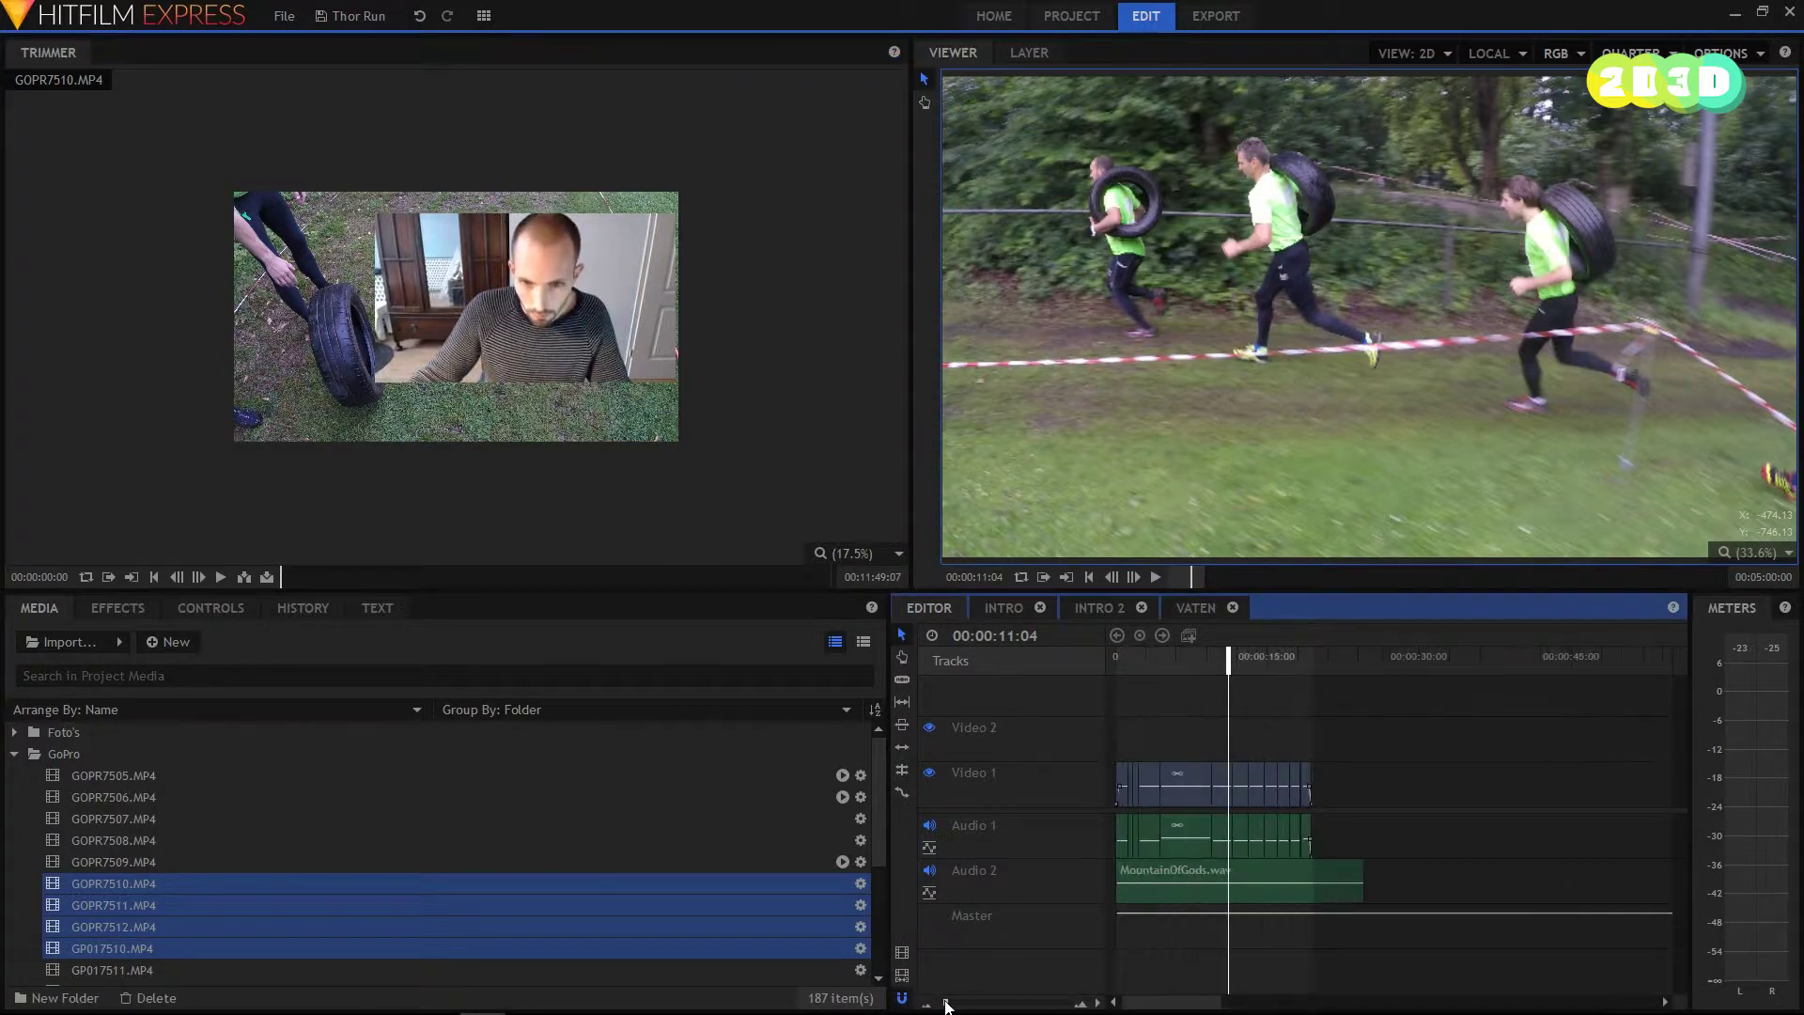
pyautogui.scroll(-1, 1289, 339)
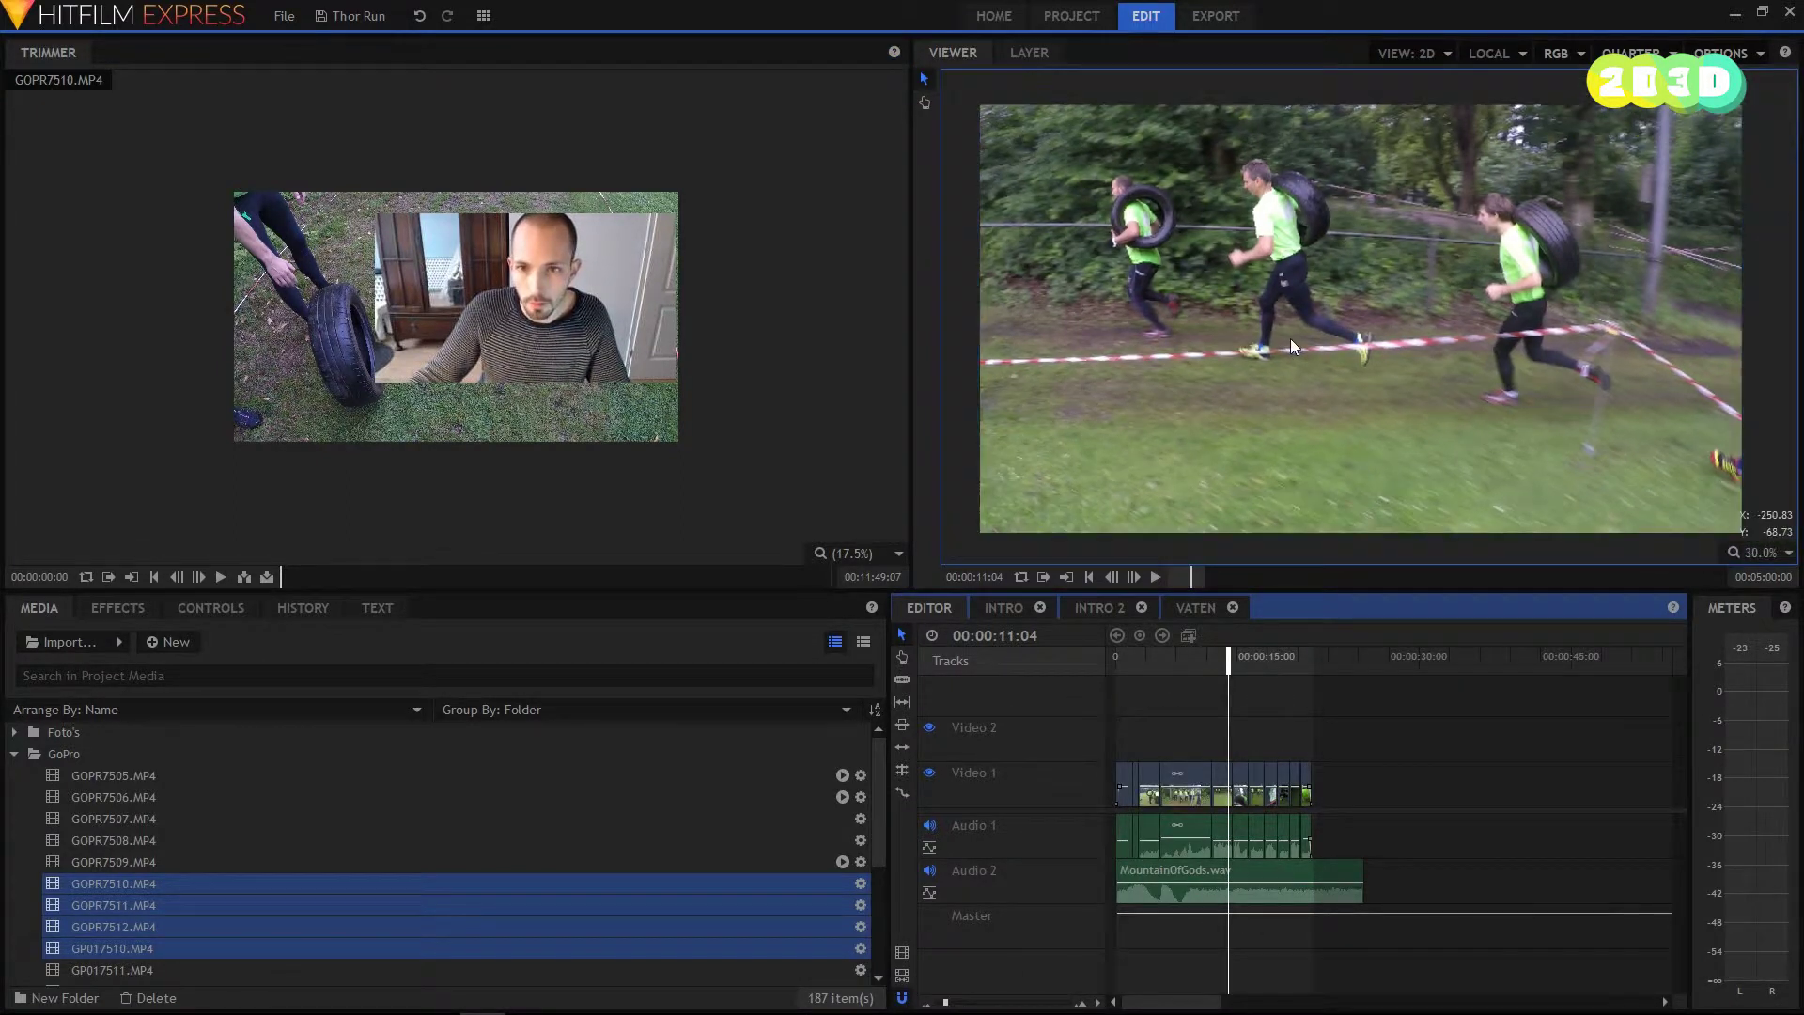
pyautogui.scroll(-2, 1289, 344)
pyautogui.moveTo(1192, 581); pyautogui.dragTo(1120, 584)
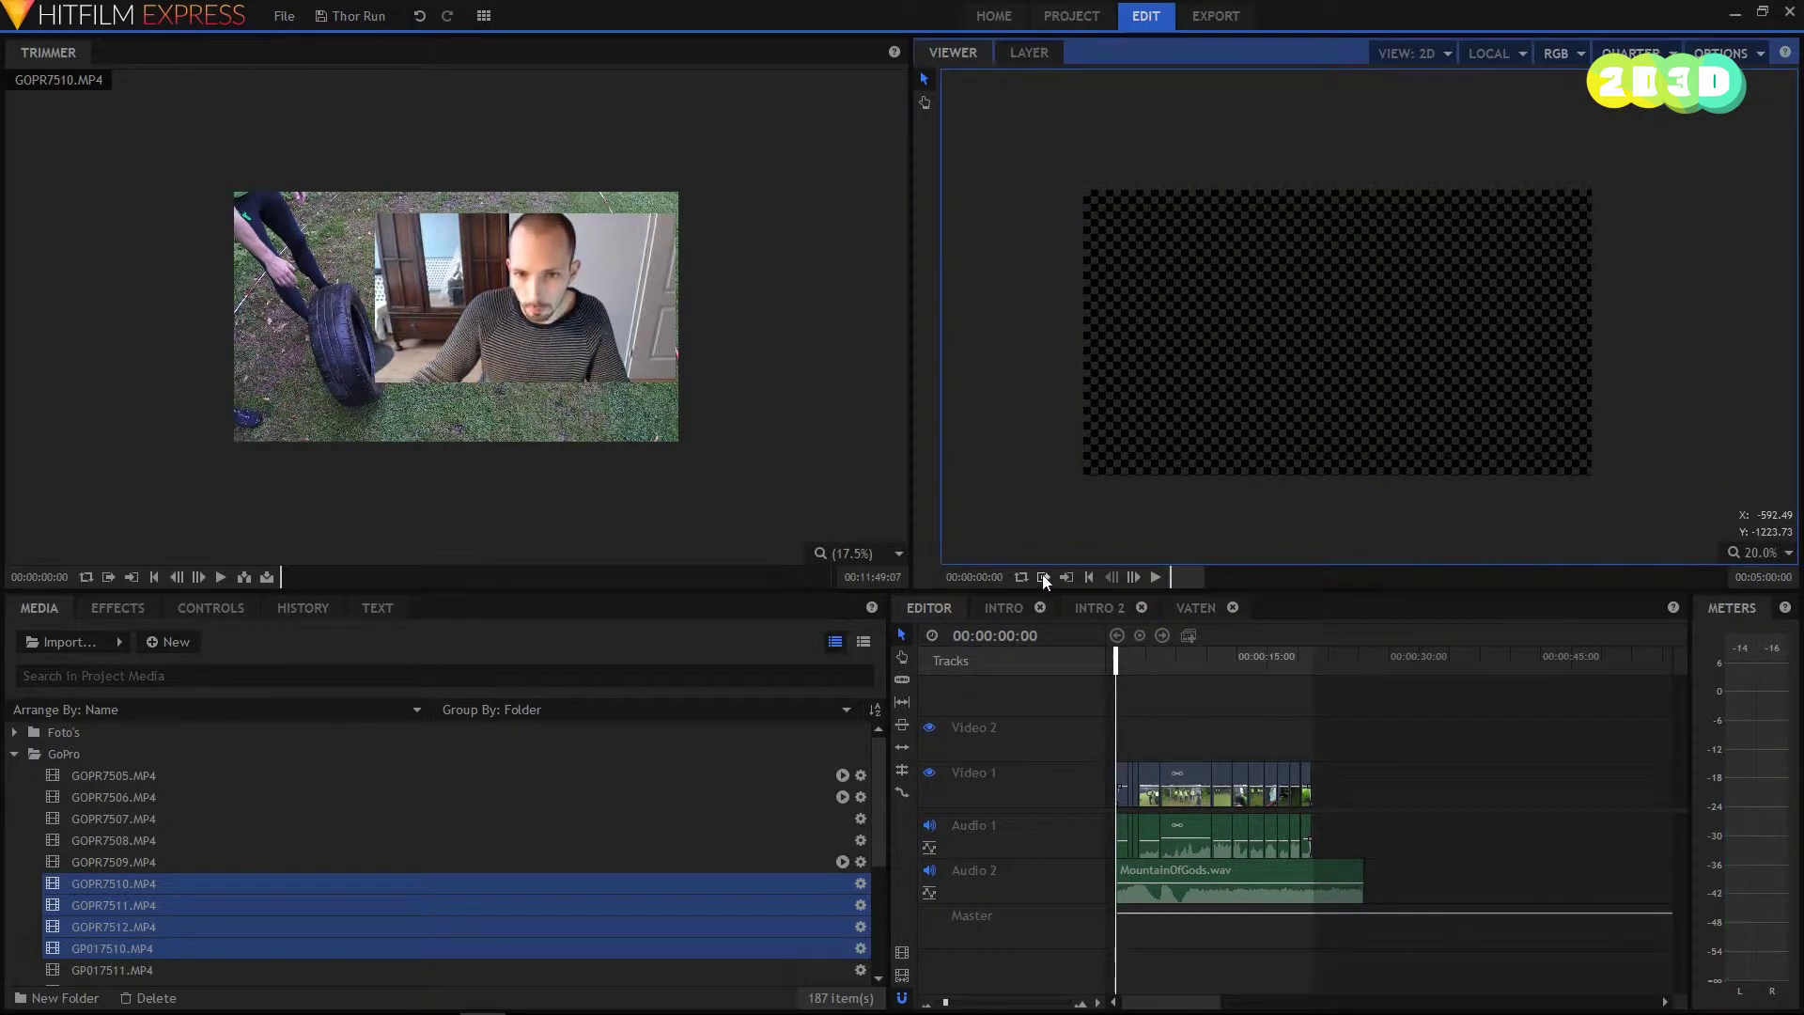
pyautogui.moveTo(1169, 576)
pyautogui.mouseDown()
pyautogui.moveTo(1299, 573)
pyautogui.moveTo(1205, 583)
pyautogui.mouseUp()
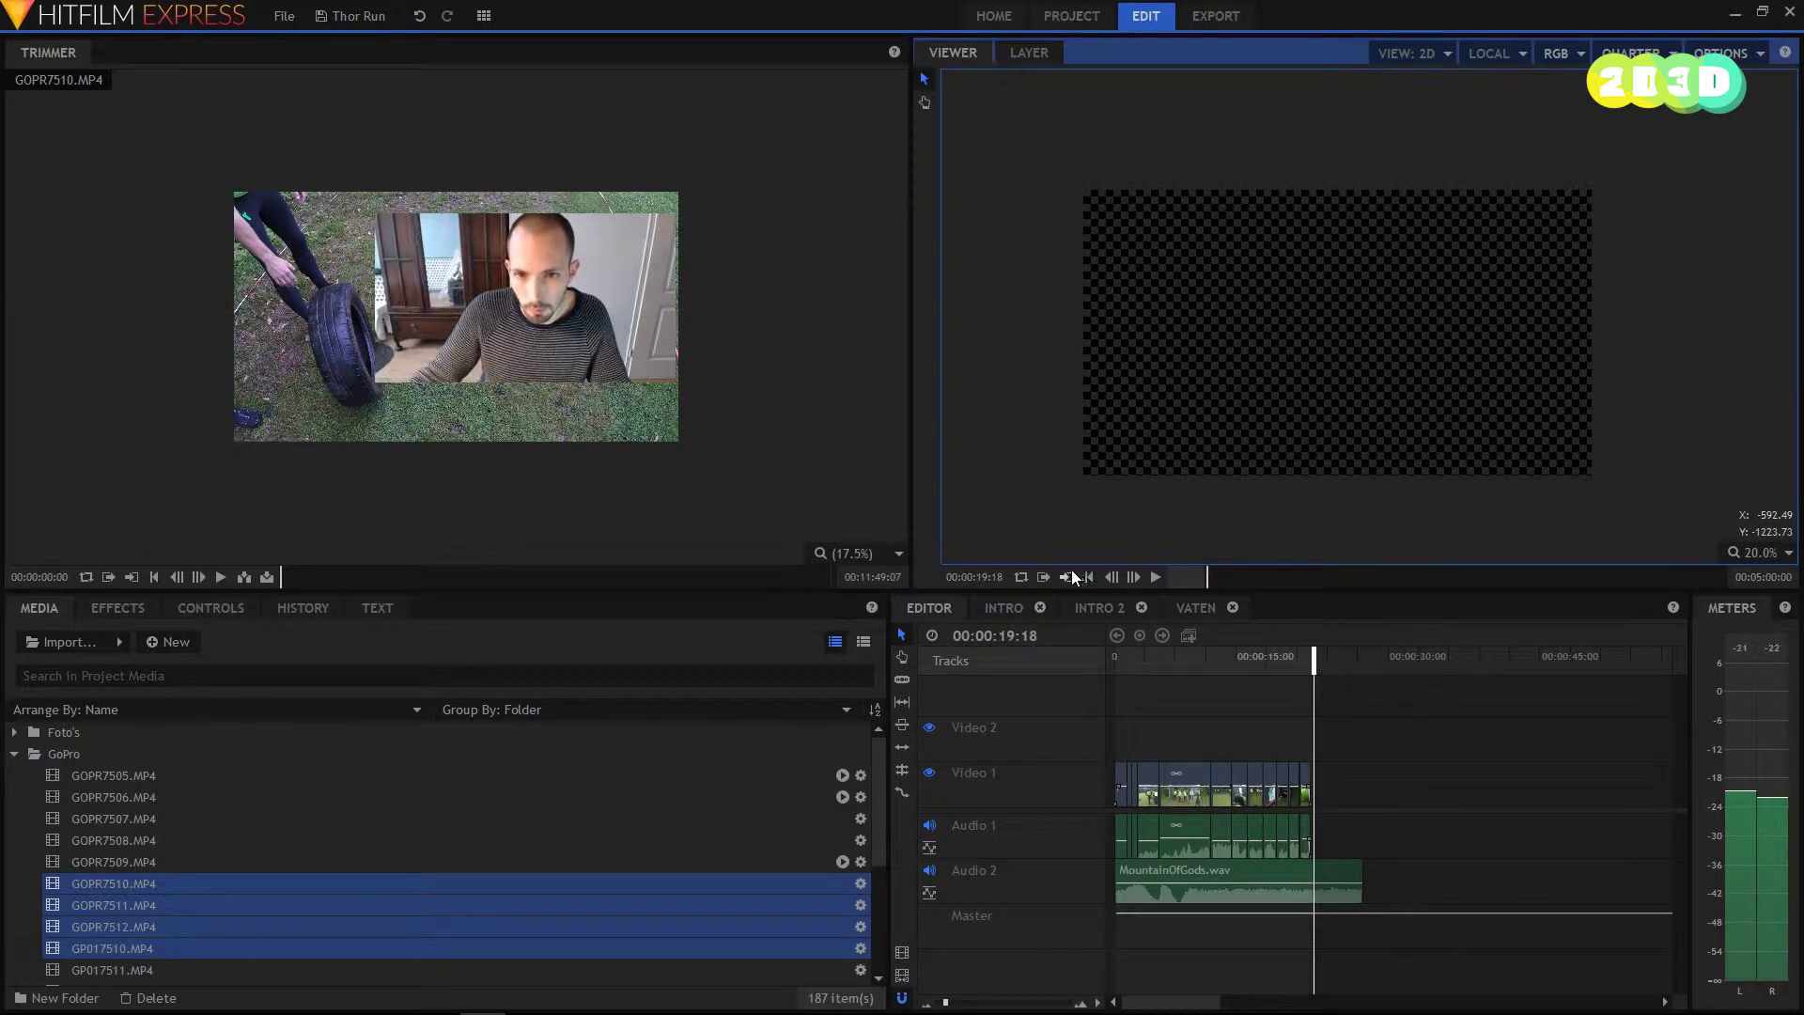
pyautogui.moveTo(1313, 658); pyautogui.dragTo(1221, 657)
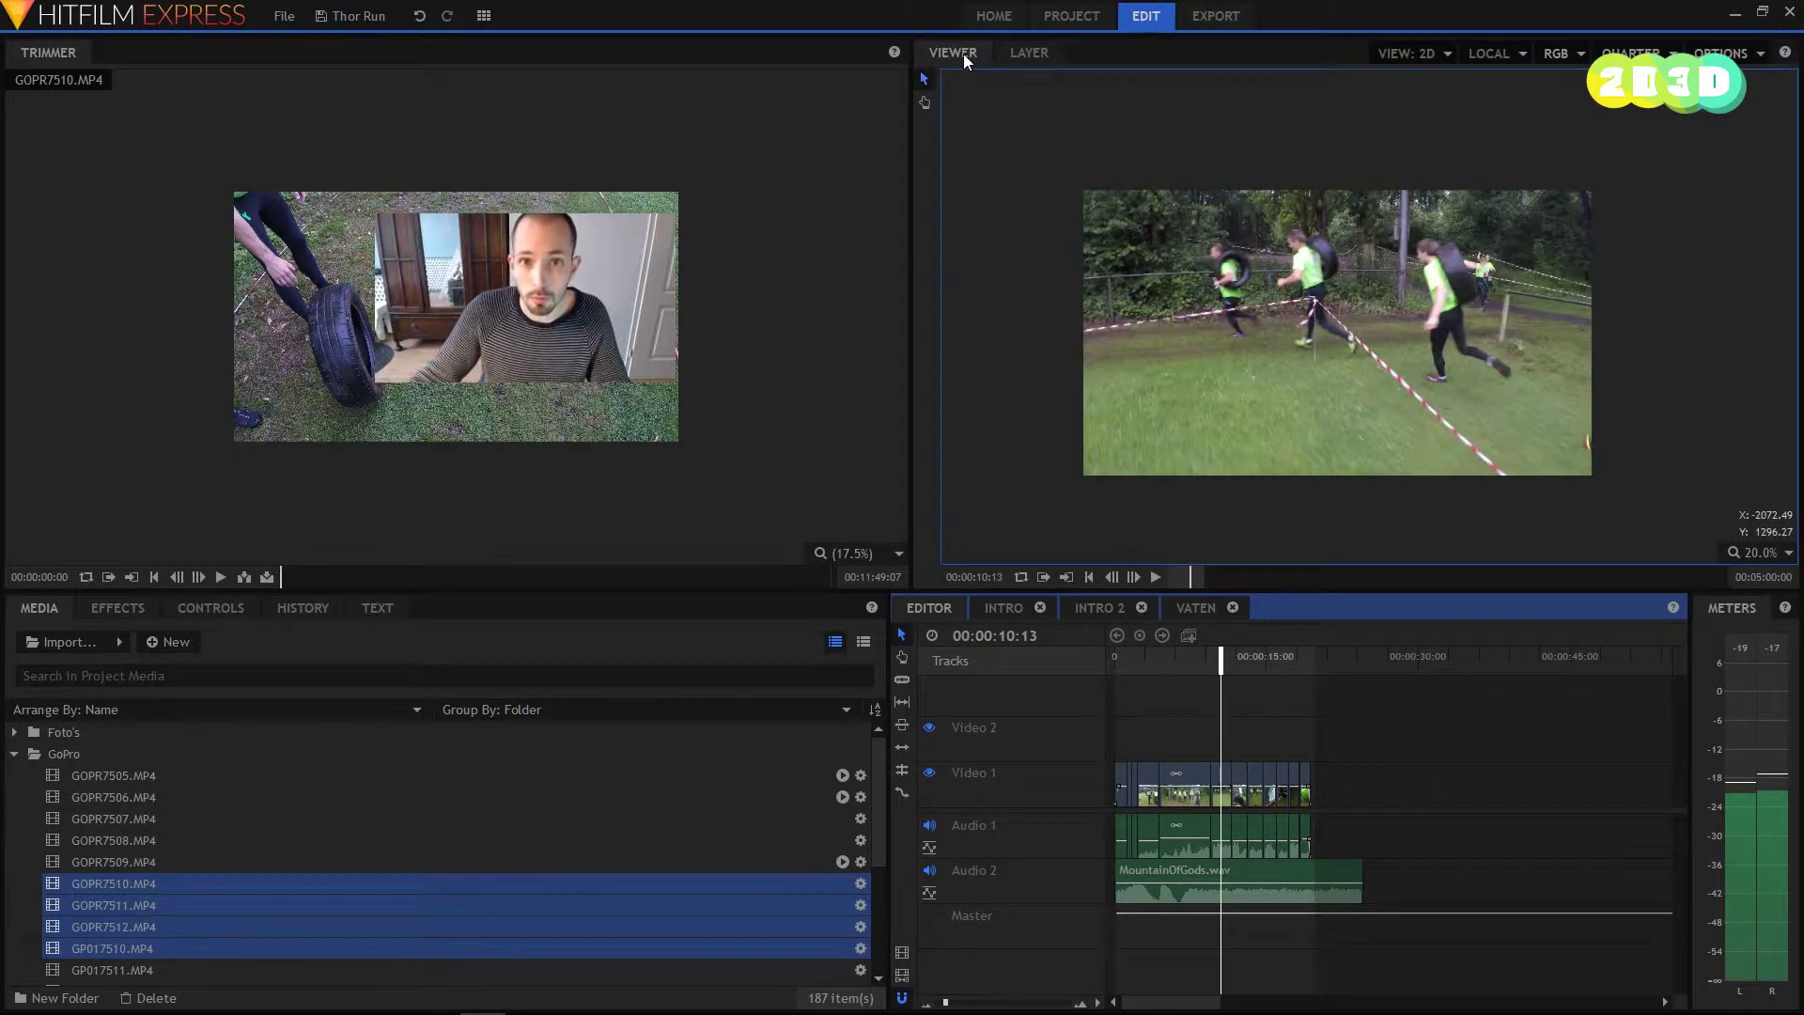
# Step: Add the Editor timeline to the export queue and set its export preset to YouTube 1080p HD
pyautogui.click(903, 955)
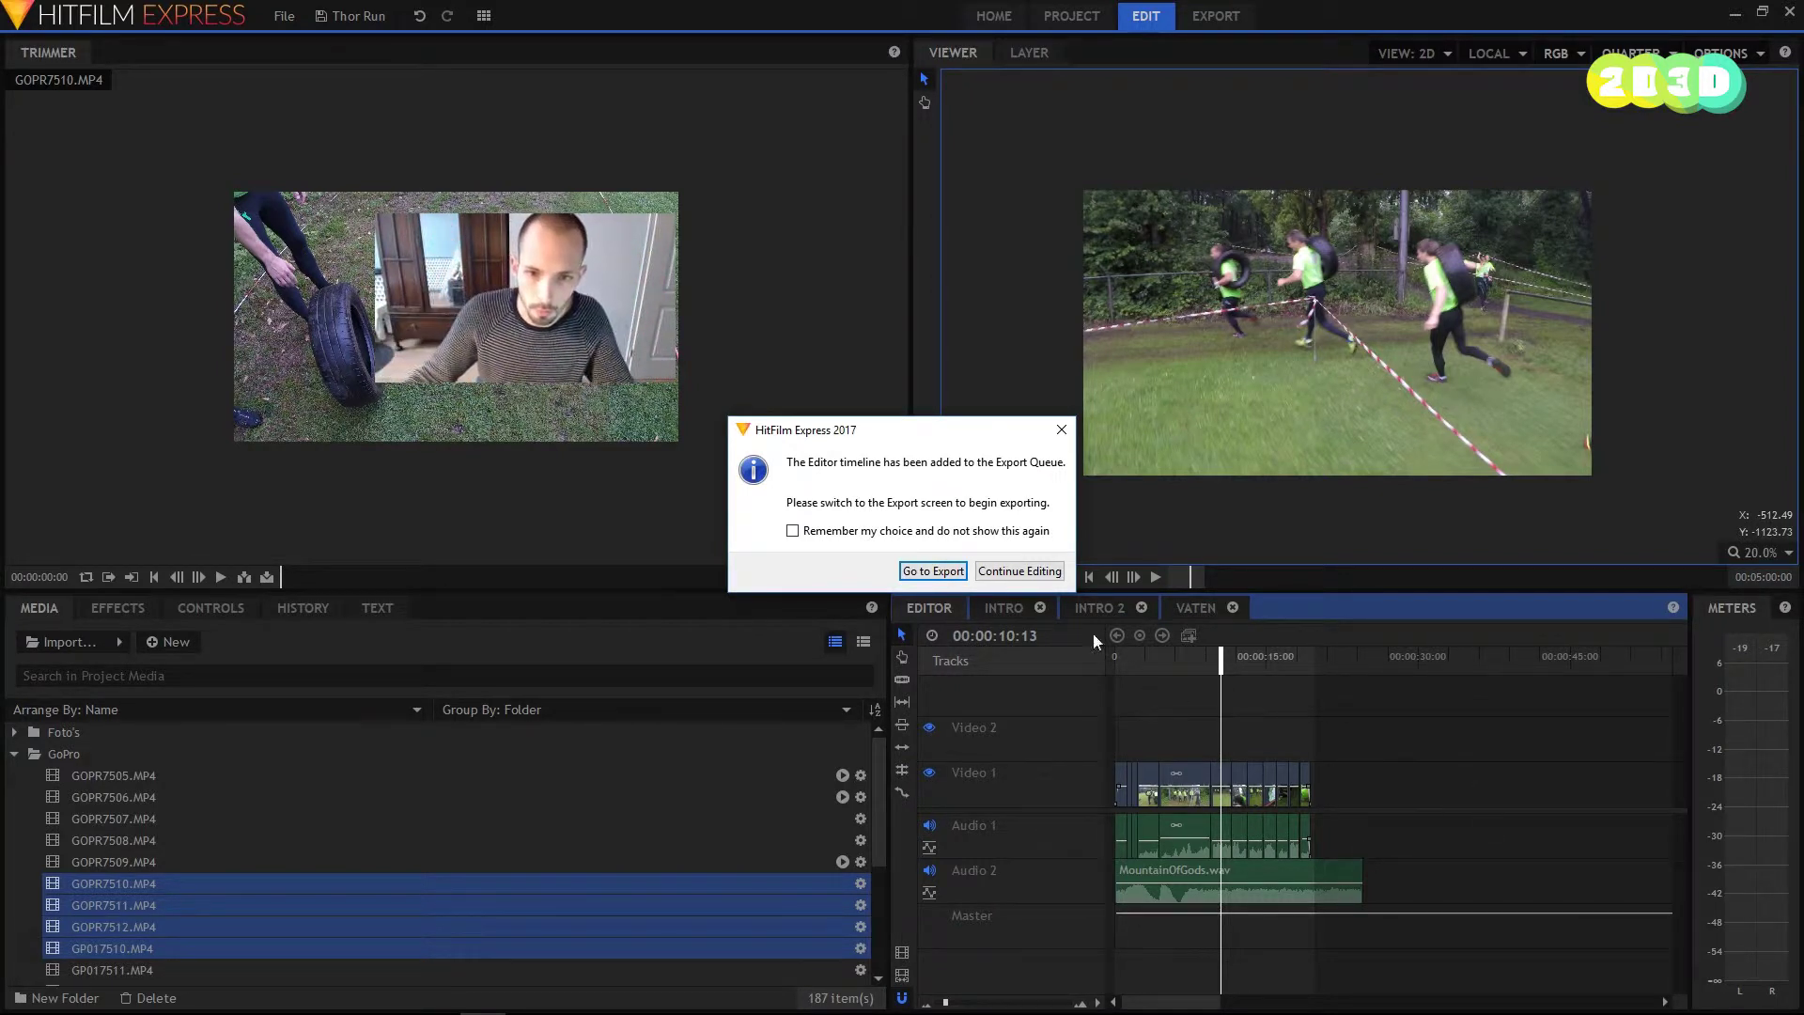
pyautogui.click(919, 571)
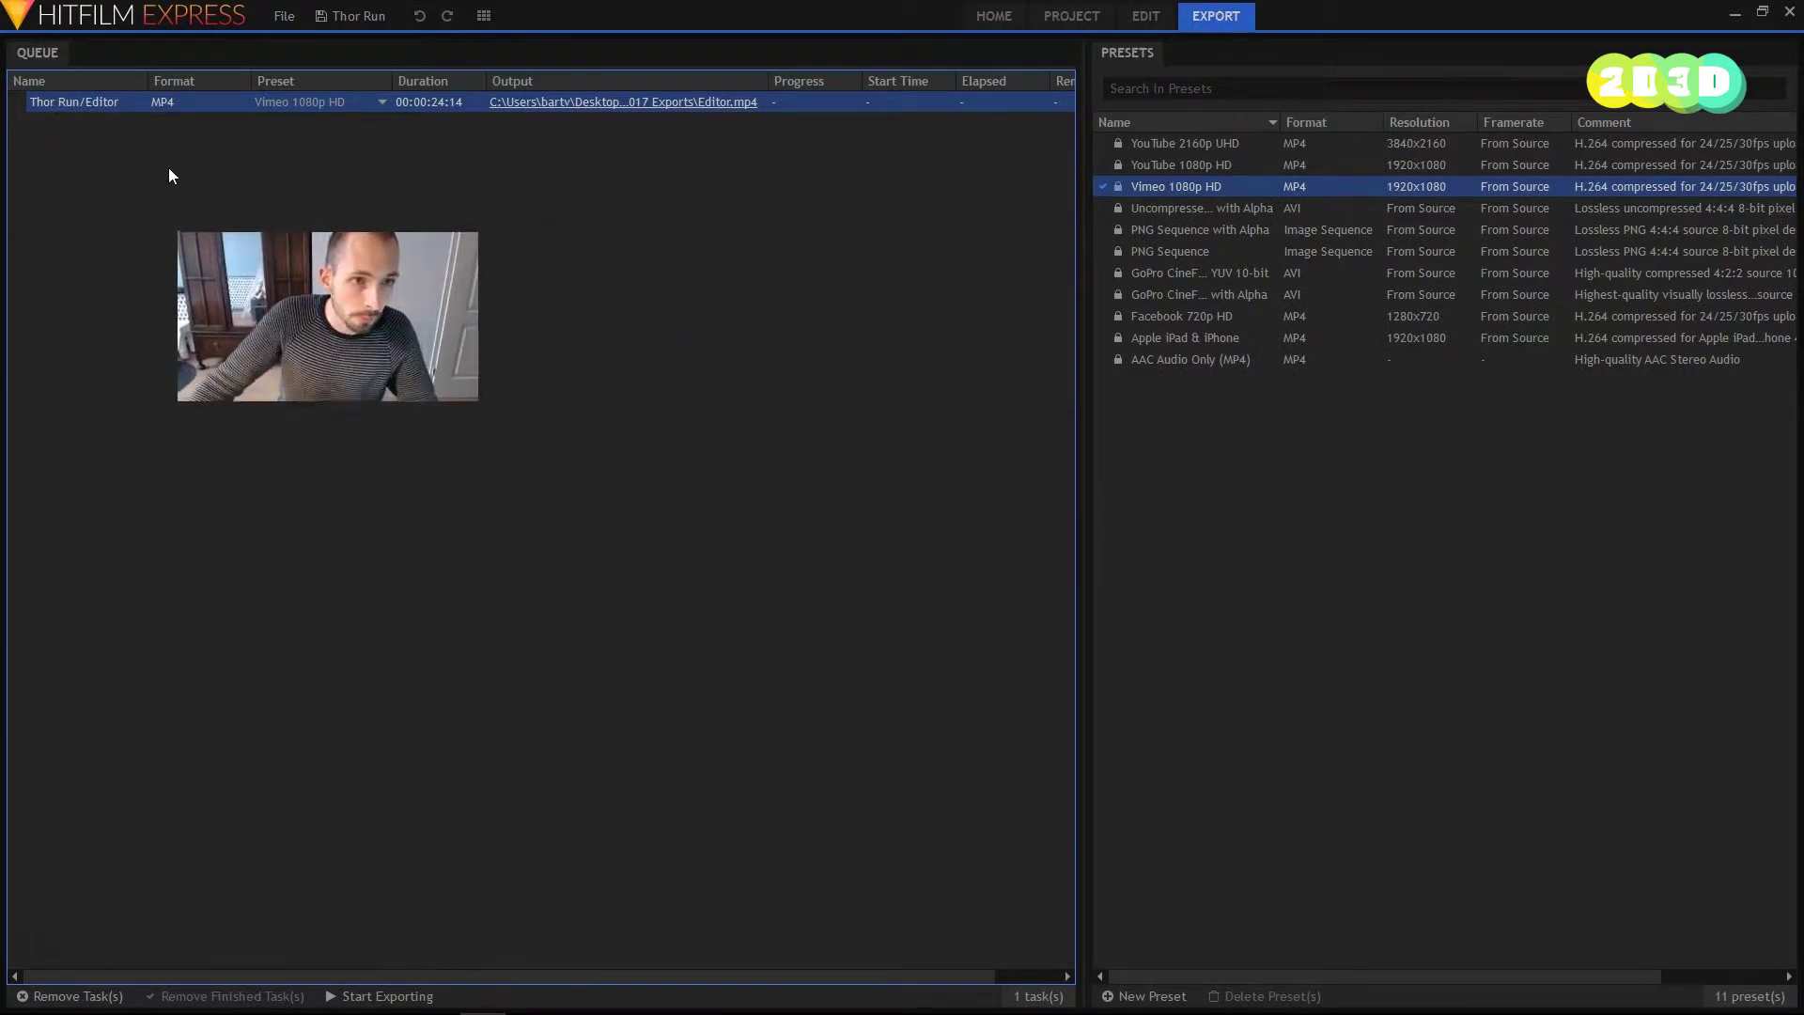
pyautogui.click(359, 99)
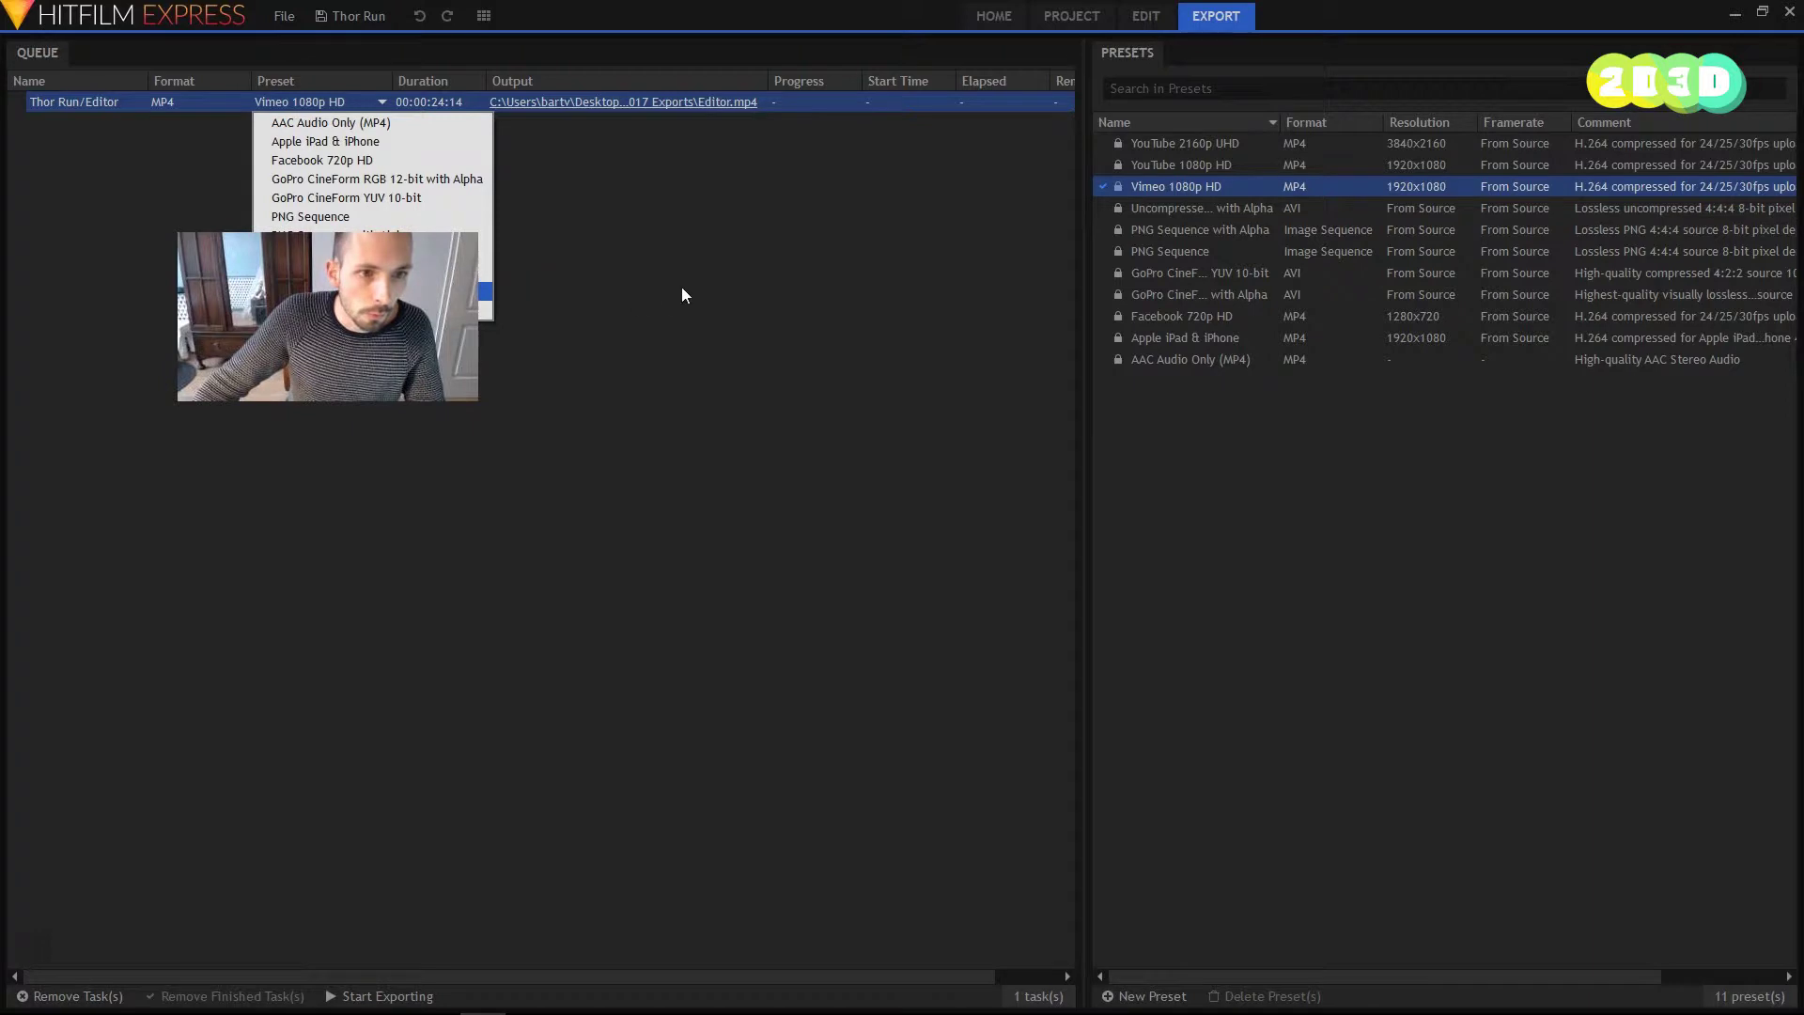
pyautogui.click(483, 294)
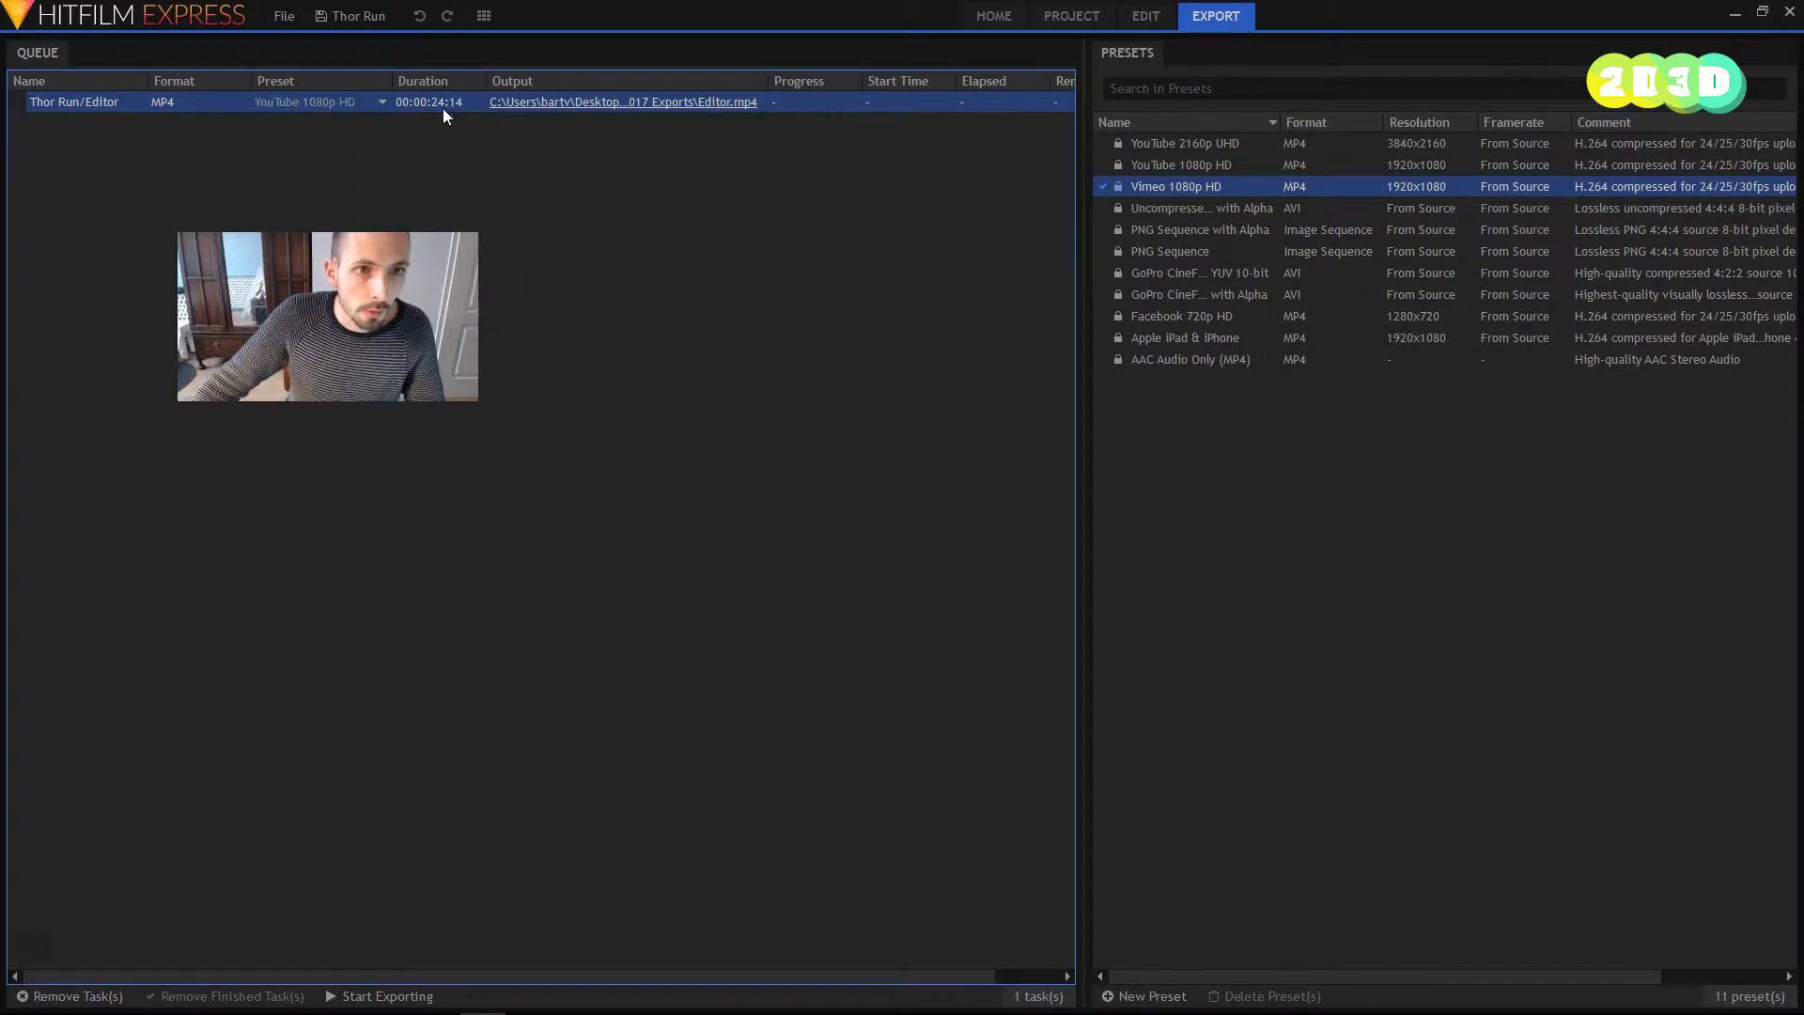
# Step: Check the save location and file name of the queued export, leaving both as they are
pyautogui.click(584, 104)
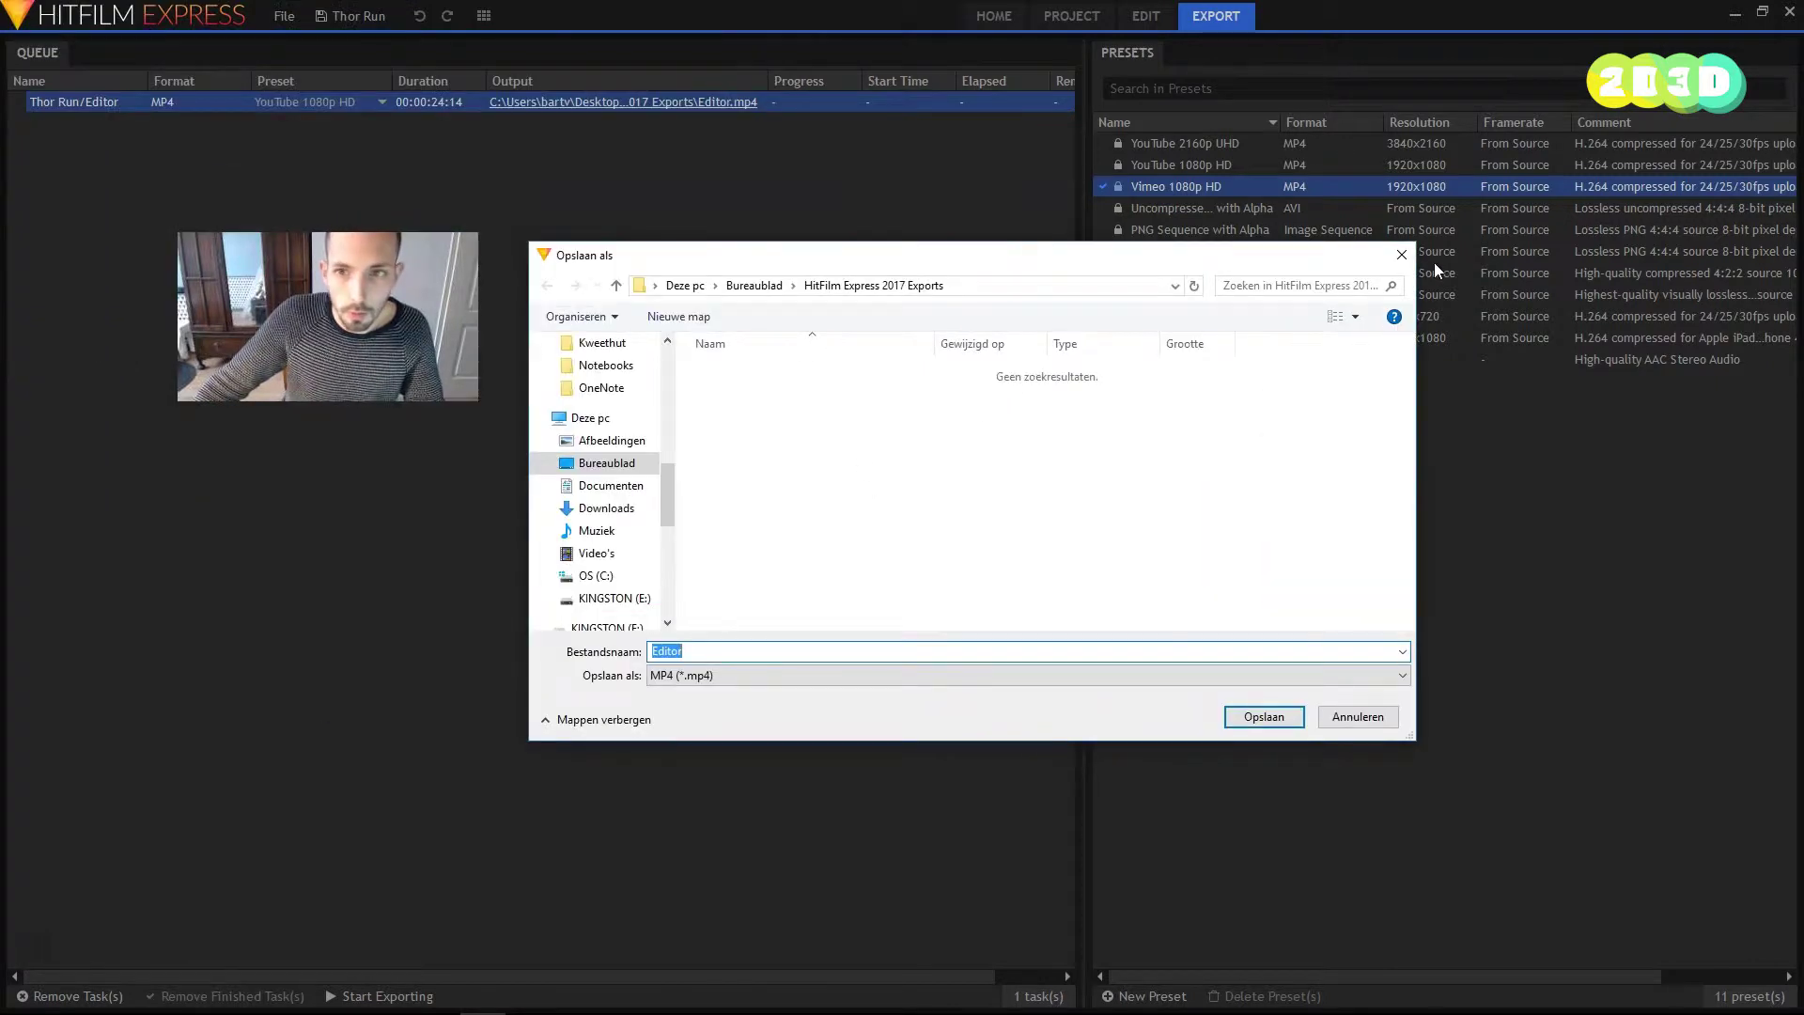
pyautogui.click(1404, 252)
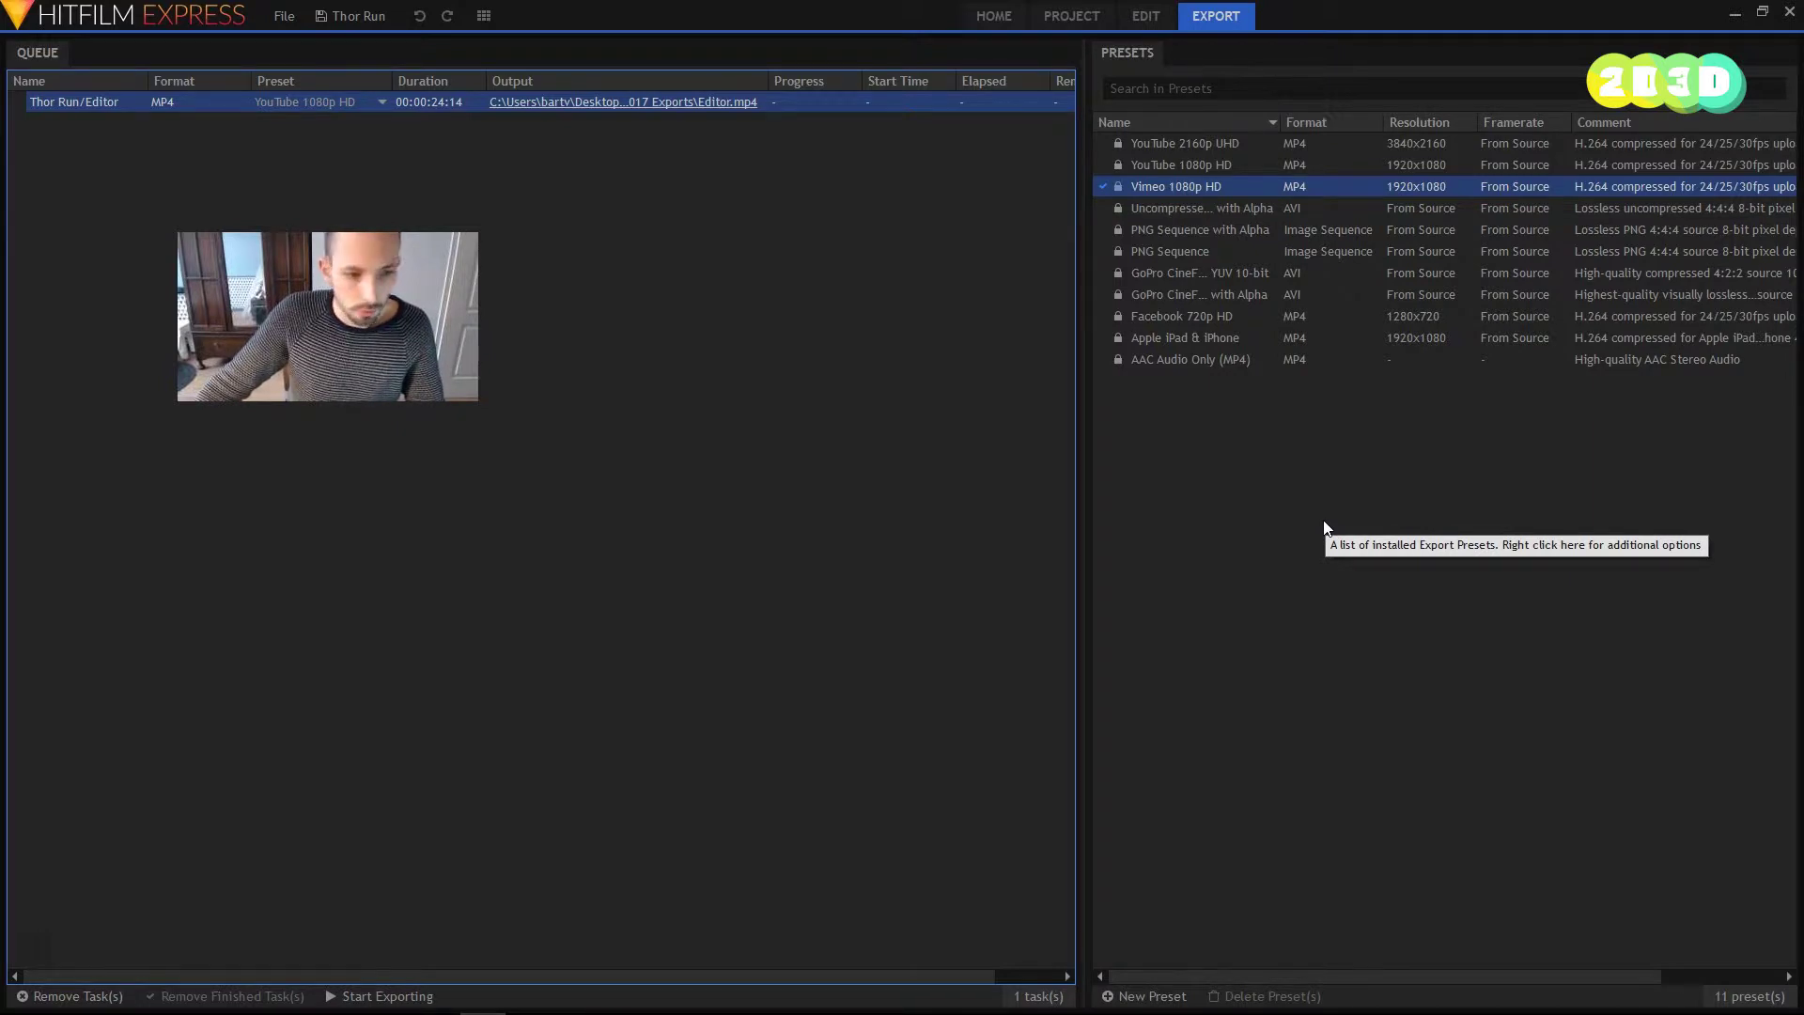
pyautogui.moveTo(213, 1010)
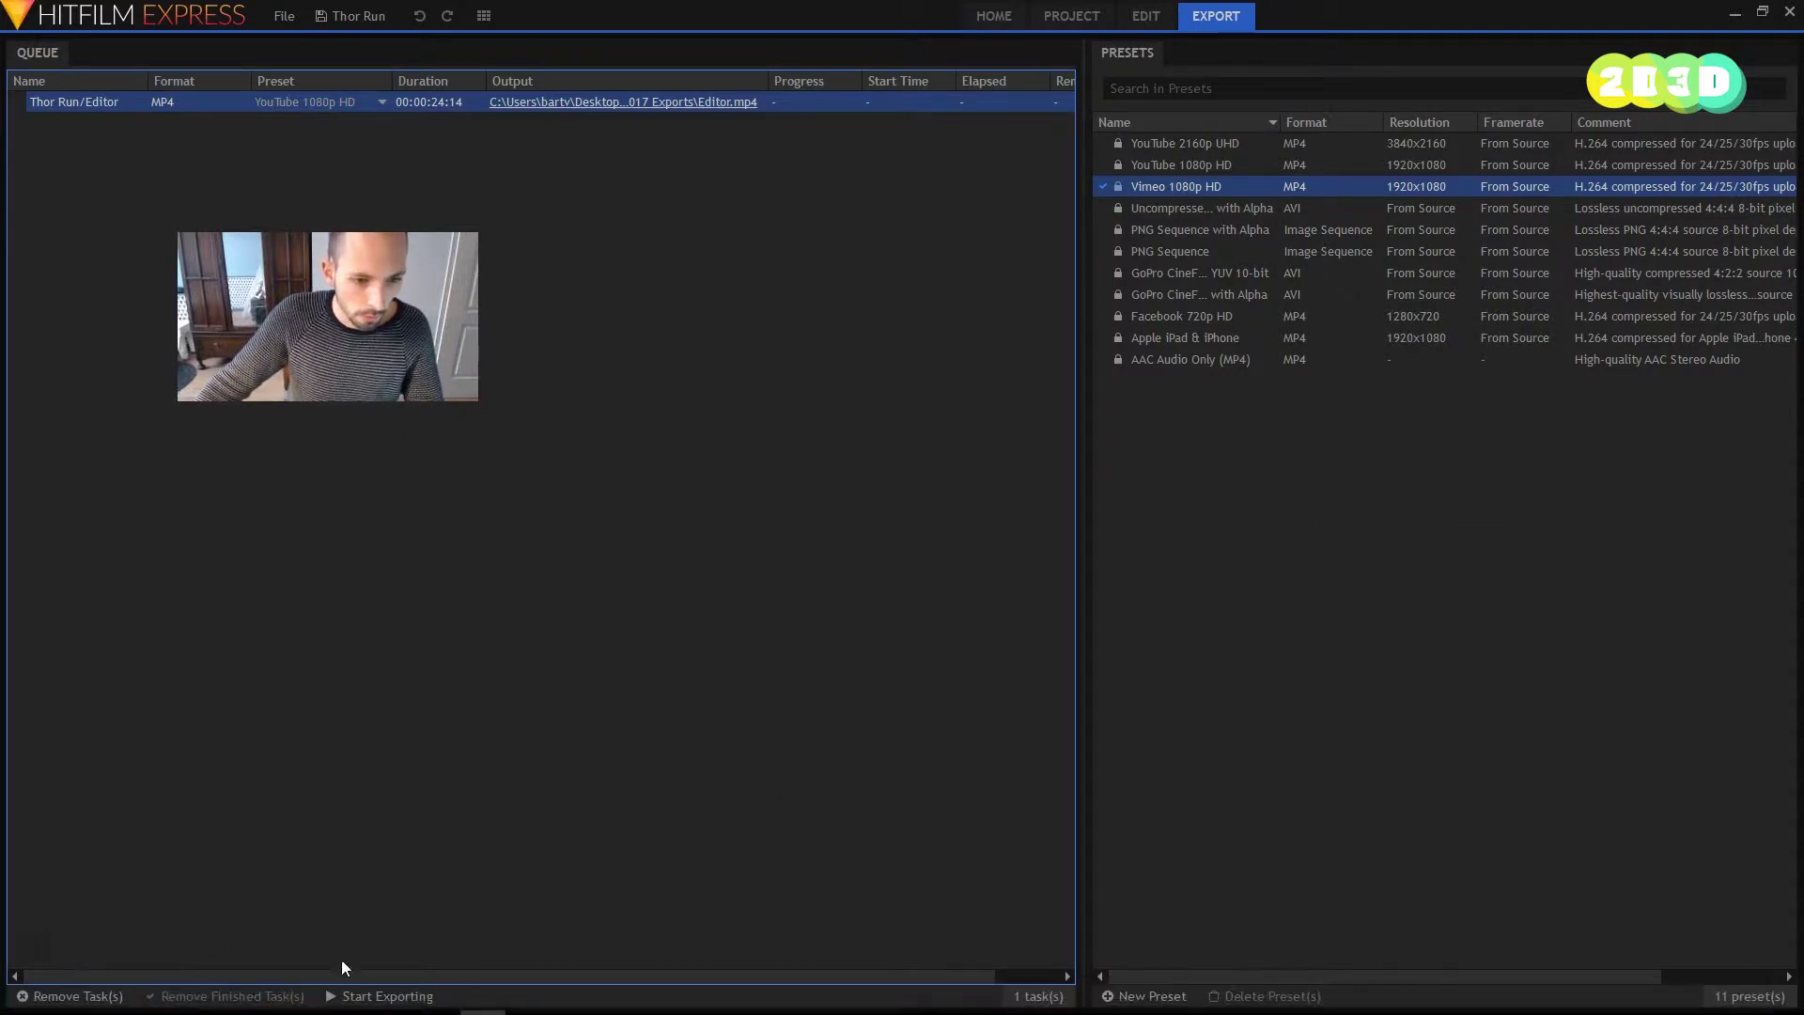